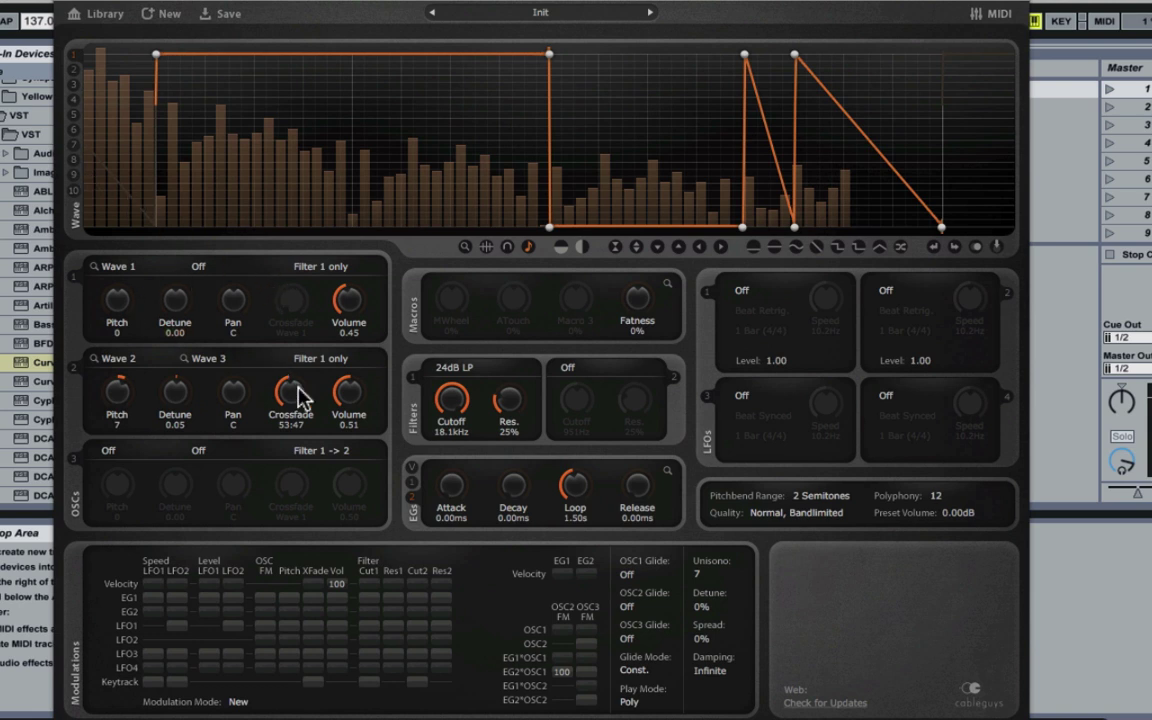
# - Set polyphony to 1 voice with Mono play mode, and lower Filter 1 cutoff from 18.1kHz to 576Hz
pyautogui.moveTo(306, 362)
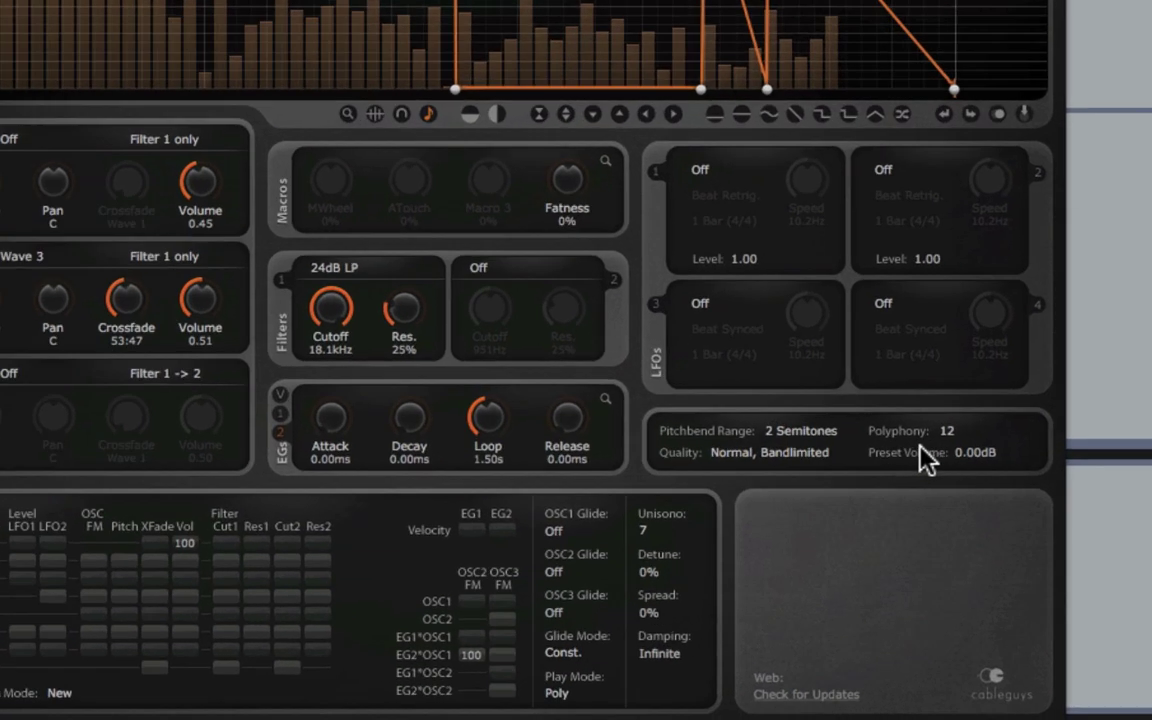
pyautogui.click(936, 496)
pyautogui.click(941, 515)
pyautogui.click(460, 668)
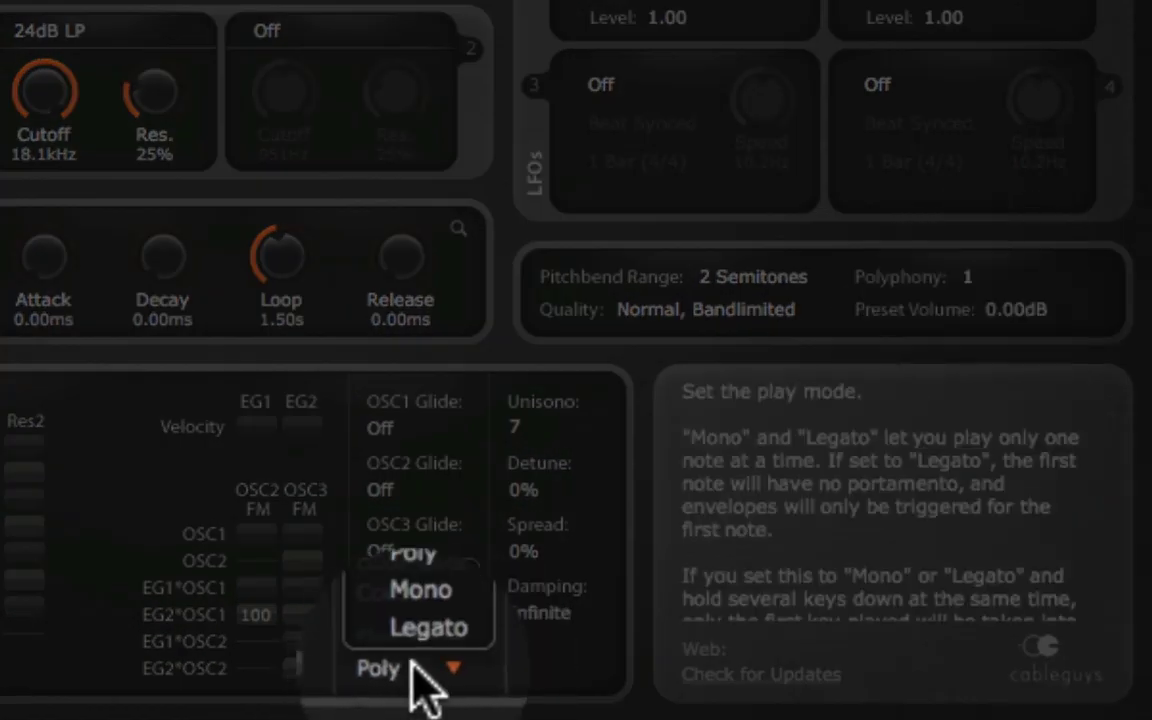
pyautogui.click(425, 607)
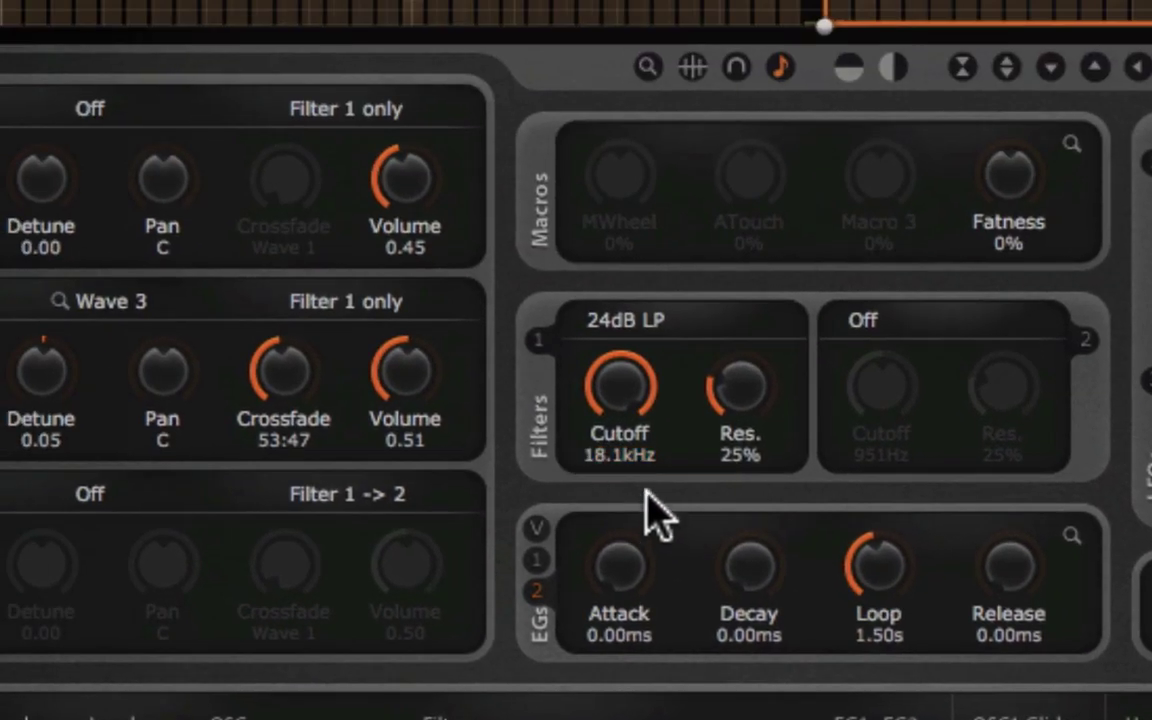
pyautogui.moveTo(622, 405); pyautogui.dragTo(621, 500)
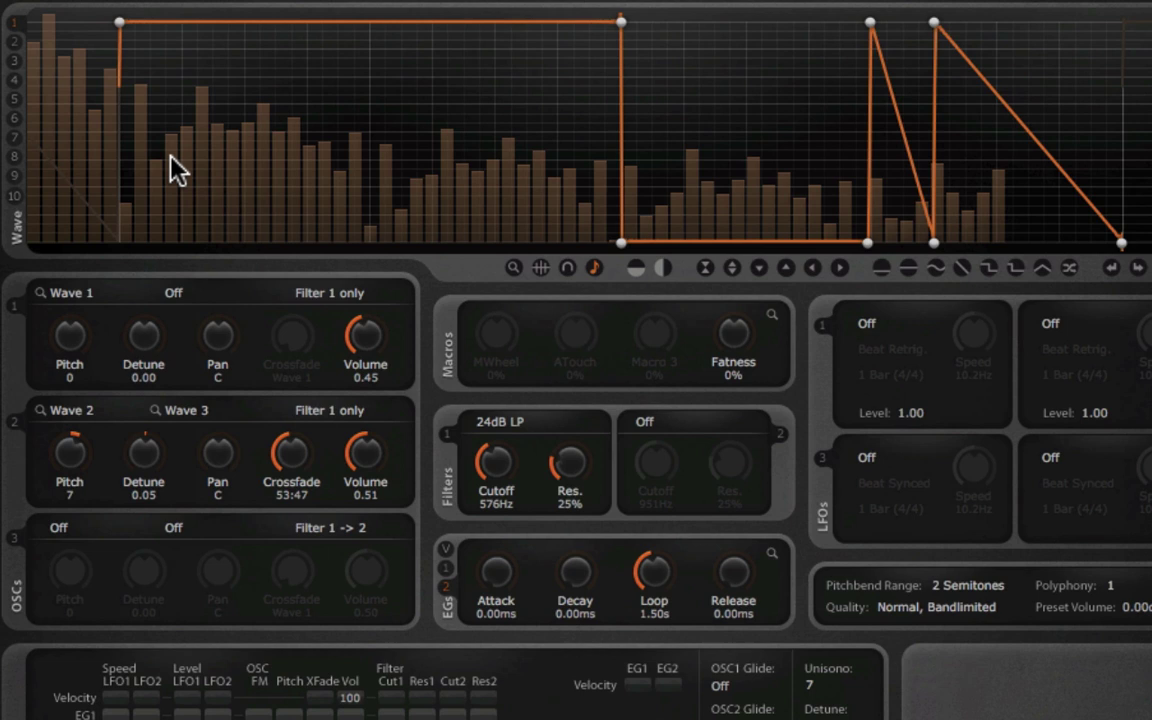
# - Reshape wave 3 into a flat step, long fall and sharp top peak, then set Filter 1 cutoff to 593Hz
pyautogui.click(16, 42)
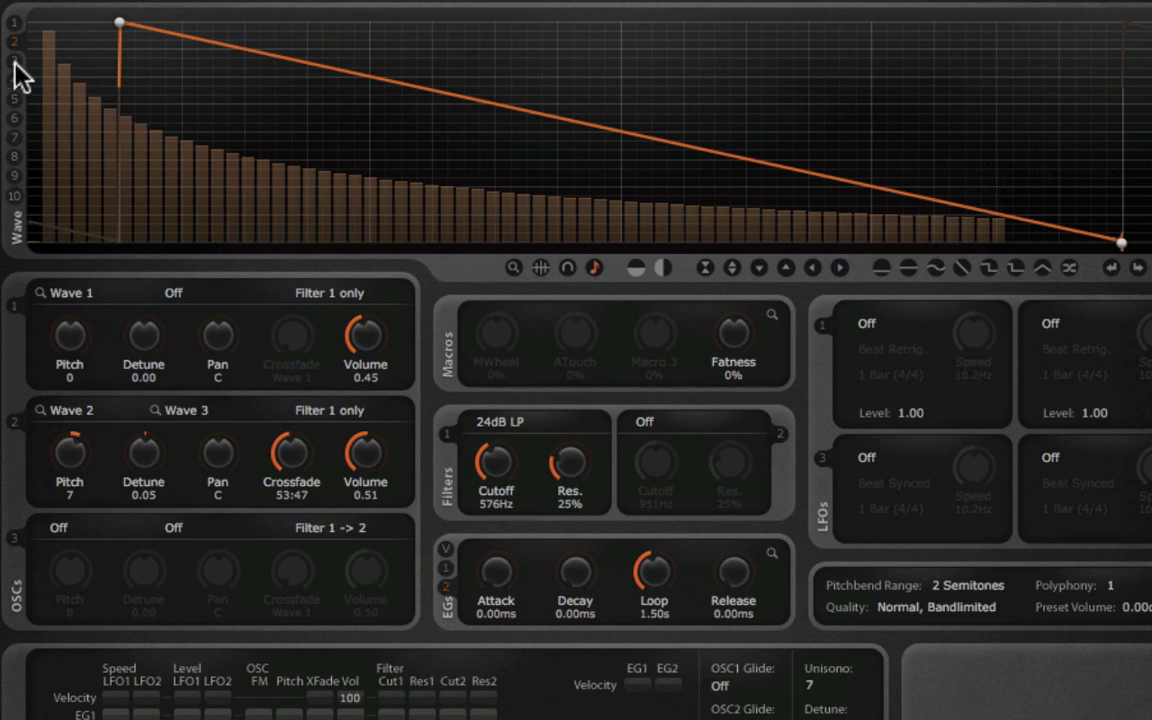
pyautogui.click(16, 62)
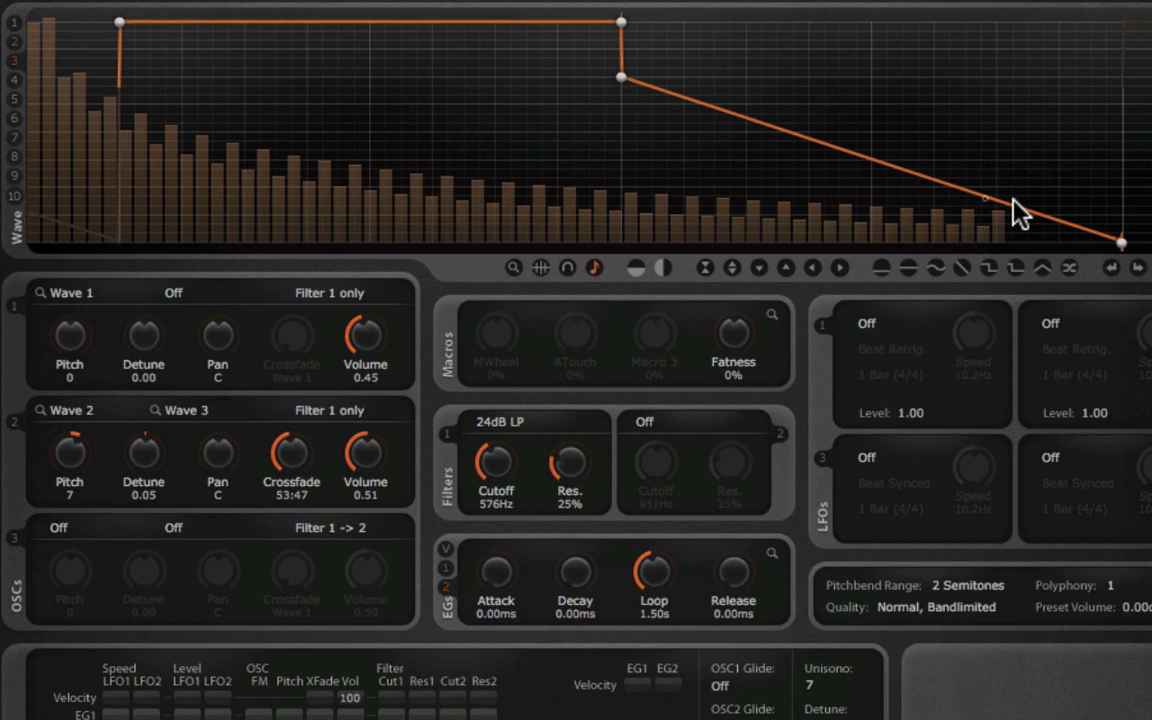
pyautogui.moveTo(985, 198); pyautogui.dragTo(938, 245)
pyautogui.click(938, 245)
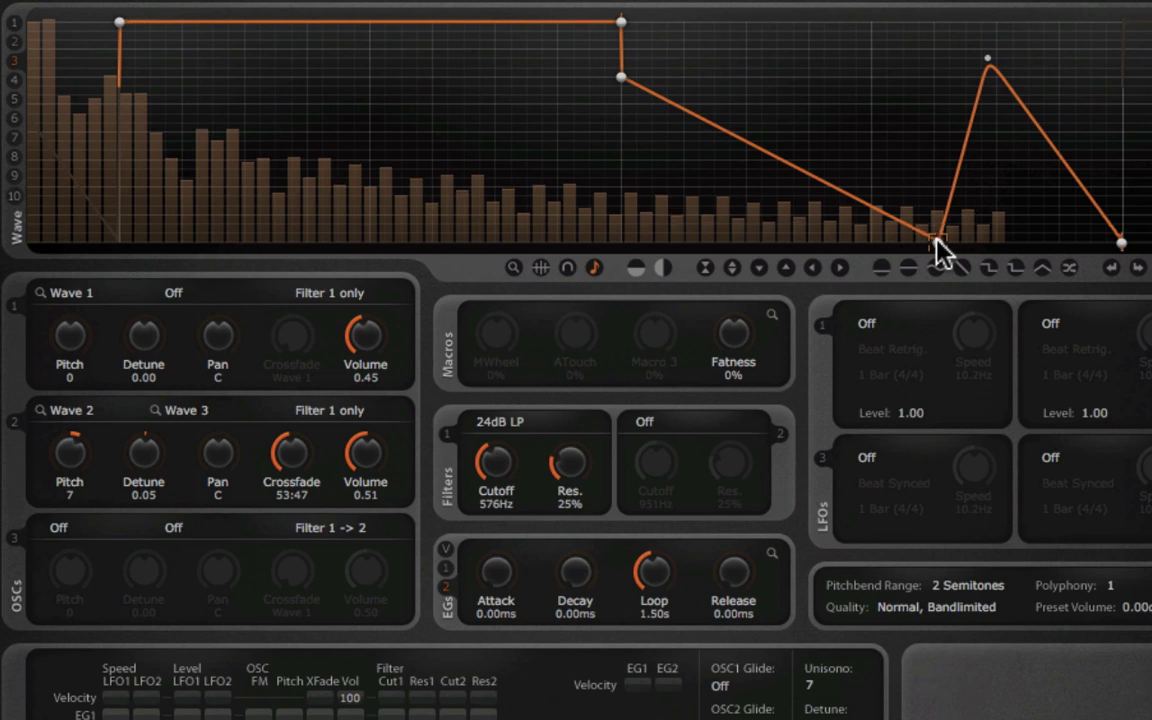
pyautogui.moveTo(985, 50); pyautogui.dragTo(1000, 22)
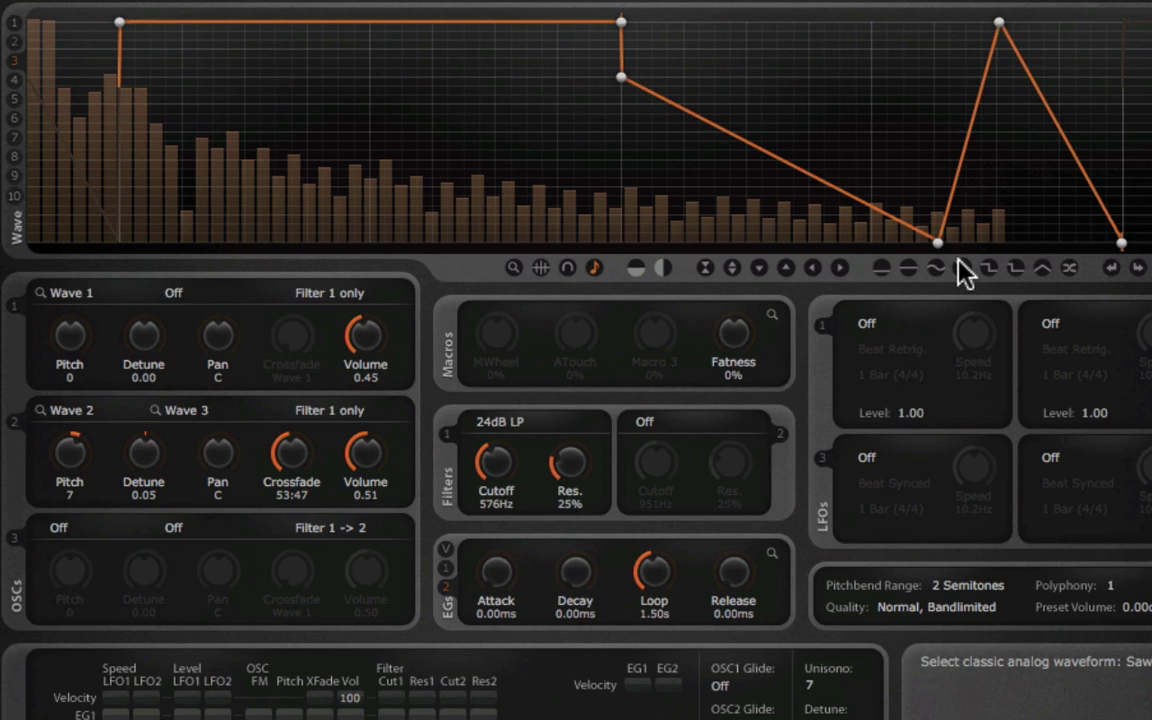
pyautogui.moveTo(505, 465)
pyautogui.mouseDown()
pyautogui.moveTo(504, 400)
pyautogui.moveTo(505, 465)
pyautogui.mouseUp()
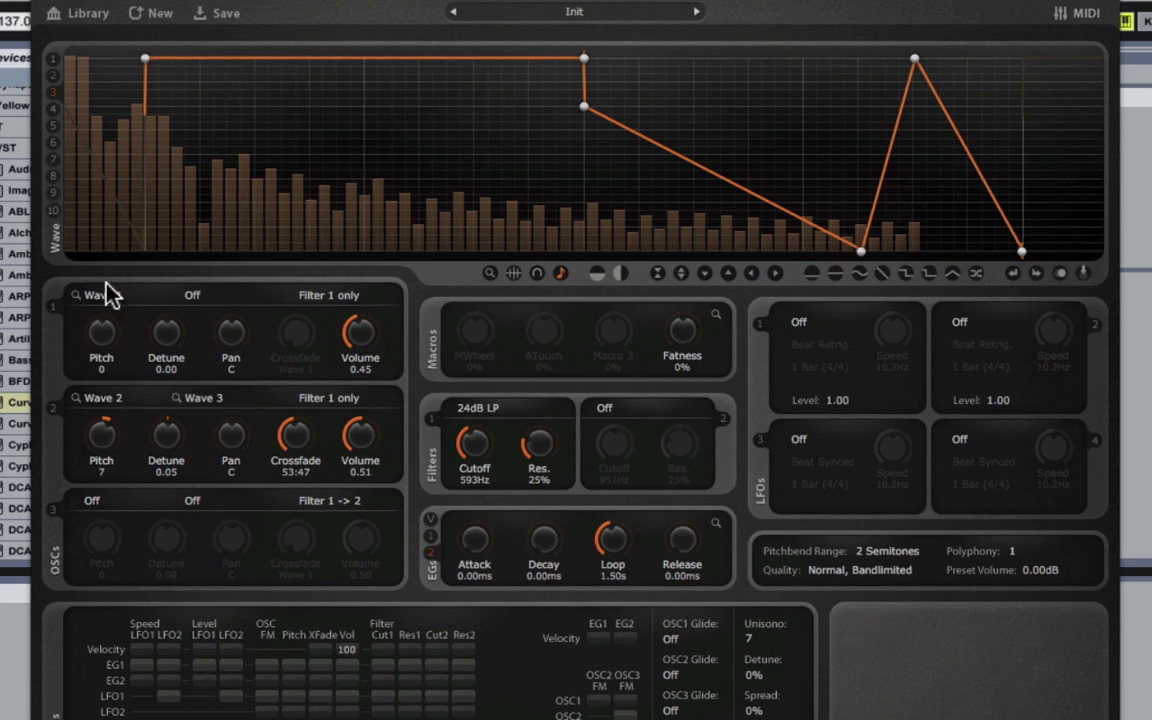
# - Reset wave 10 to a flat line and make it LFO 4's waveform, beat synced at 1 Bar (4/4)
pyautogui.click(52, 211)
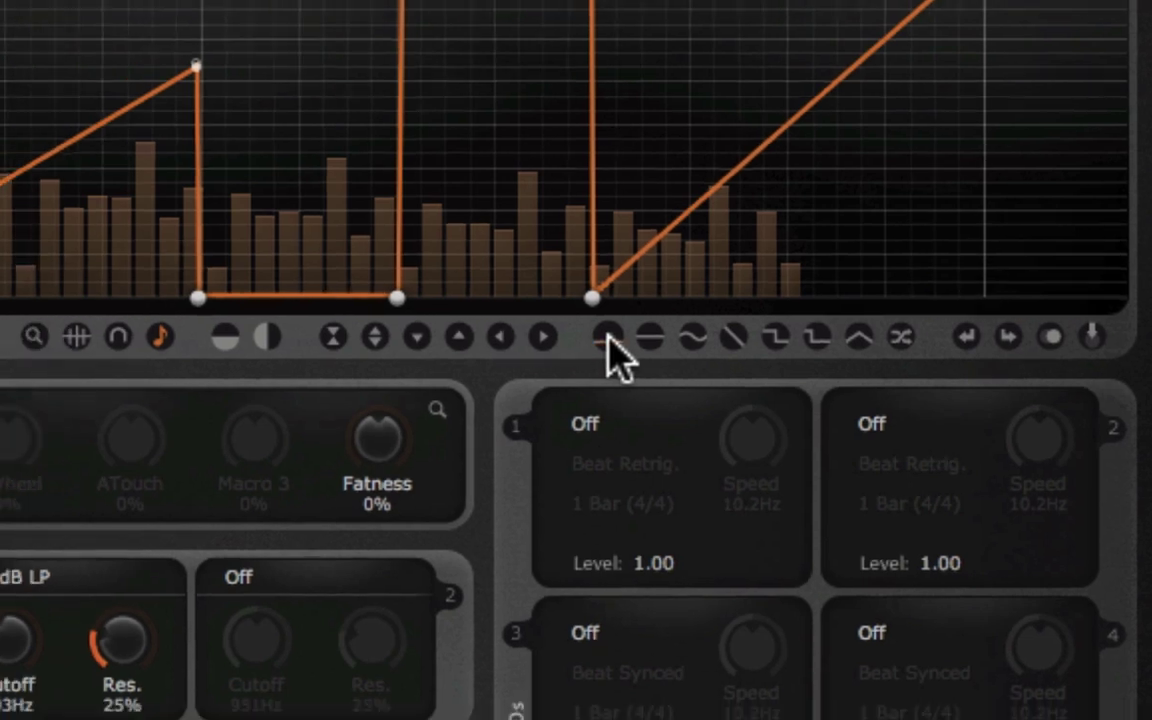
pyautogui.click(586, 342)
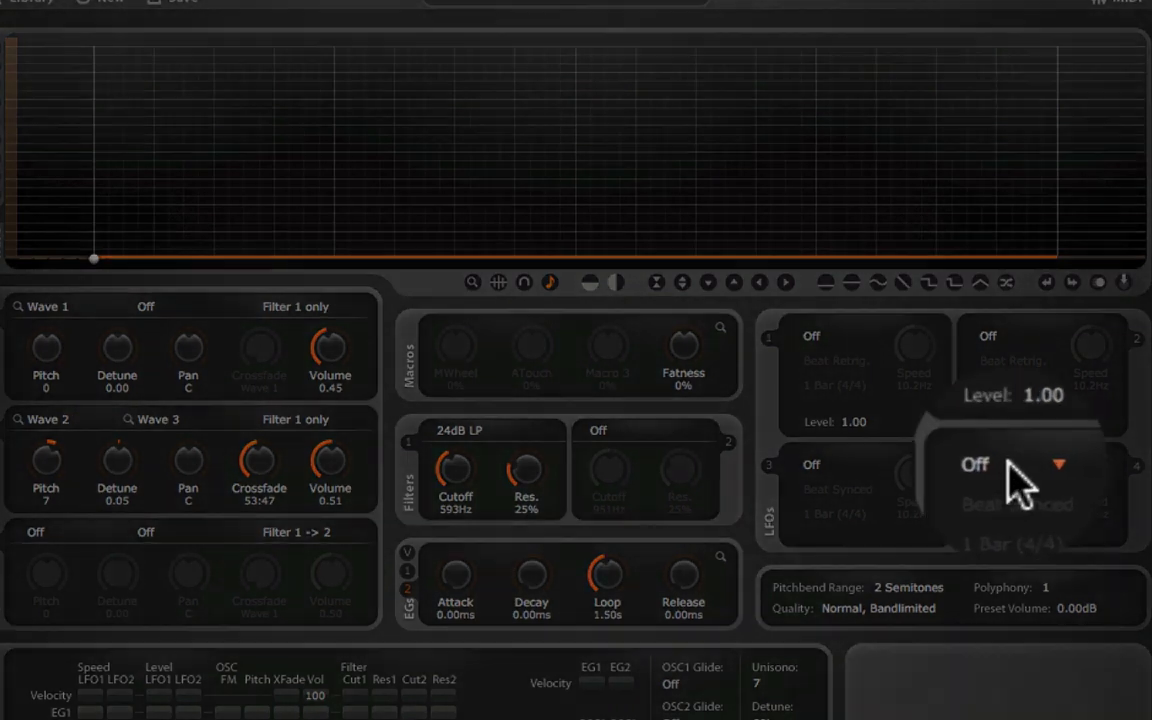
pyautogui.click(1008, 464)
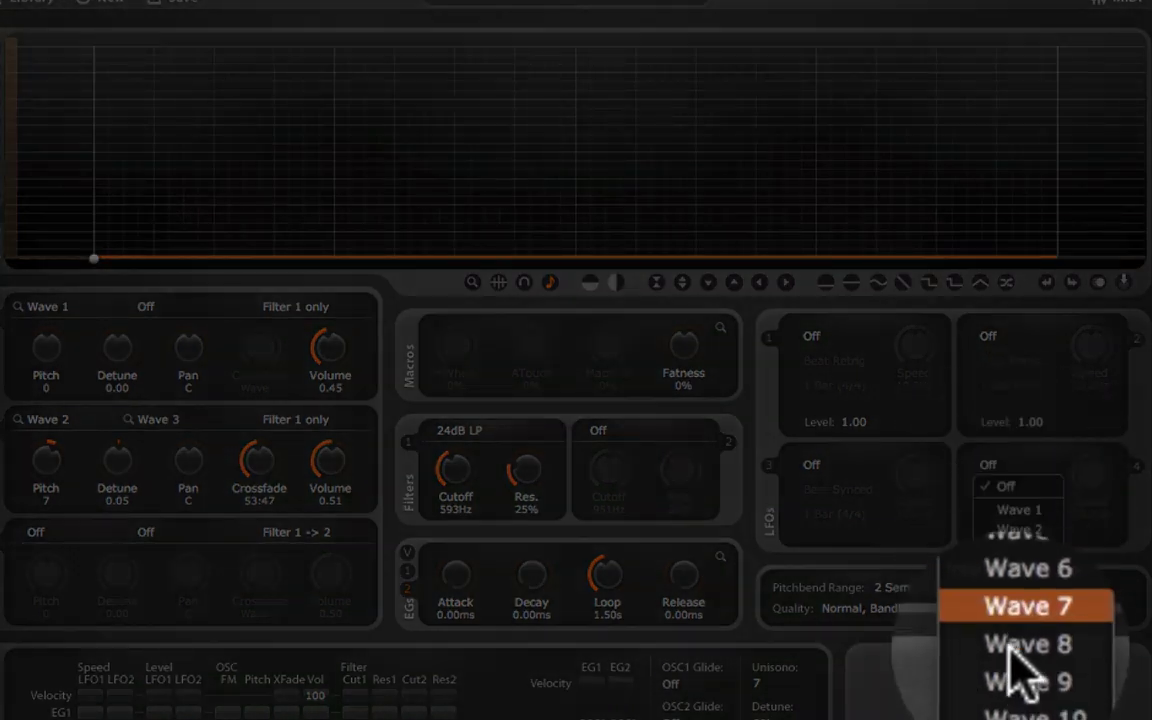
pyautogui.click(1015, 690)
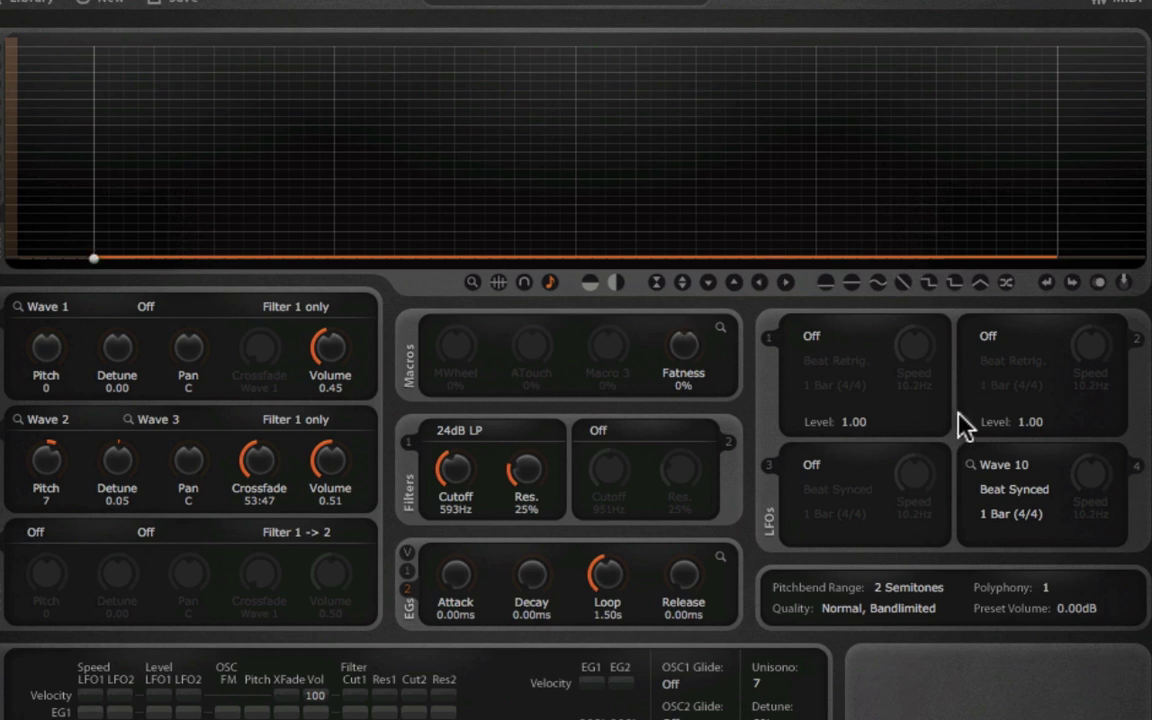
pyautogui.click(679, 382)
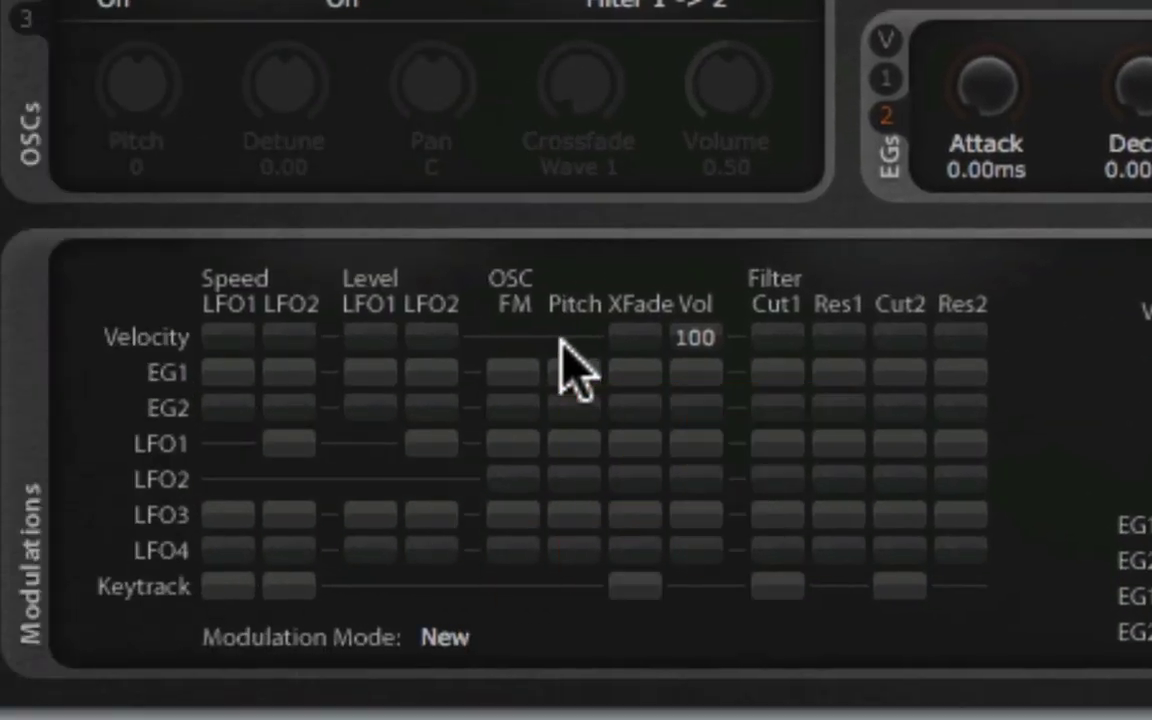
# - Set the LFO4 row's Pitch amount in the modulation matrix to 100
pyautogui.moveTo(570, 550)
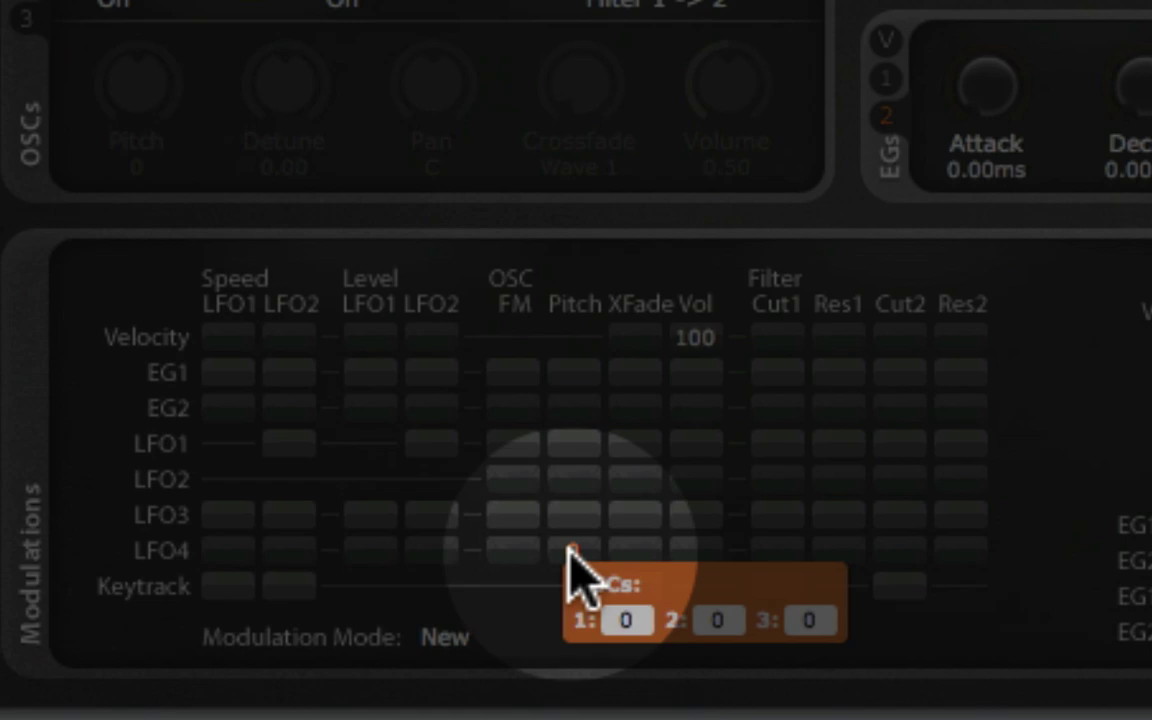
pyautogui.moveTo(570, 550); pyautogui.dragTo(570, 450)
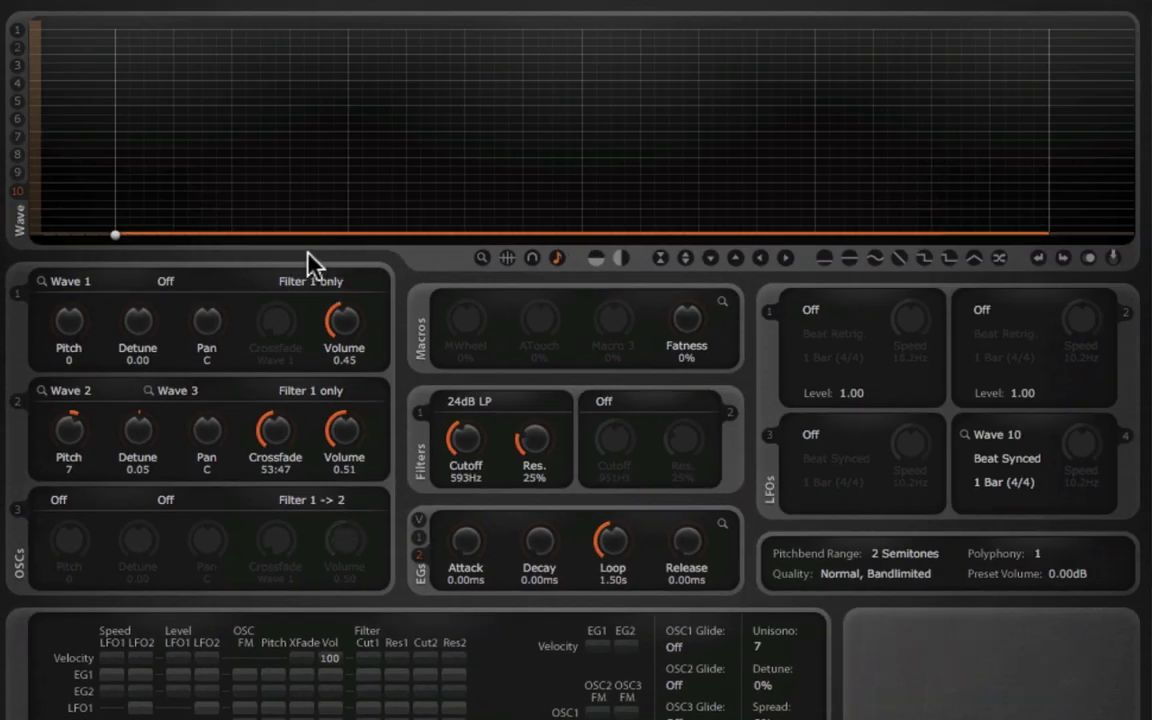
# - Raise Wave 10's start to the top, then drop it sharply into a bottom dip
pyautogui.moveTo(116, 237); pyautogui.dragTo(116, 29)
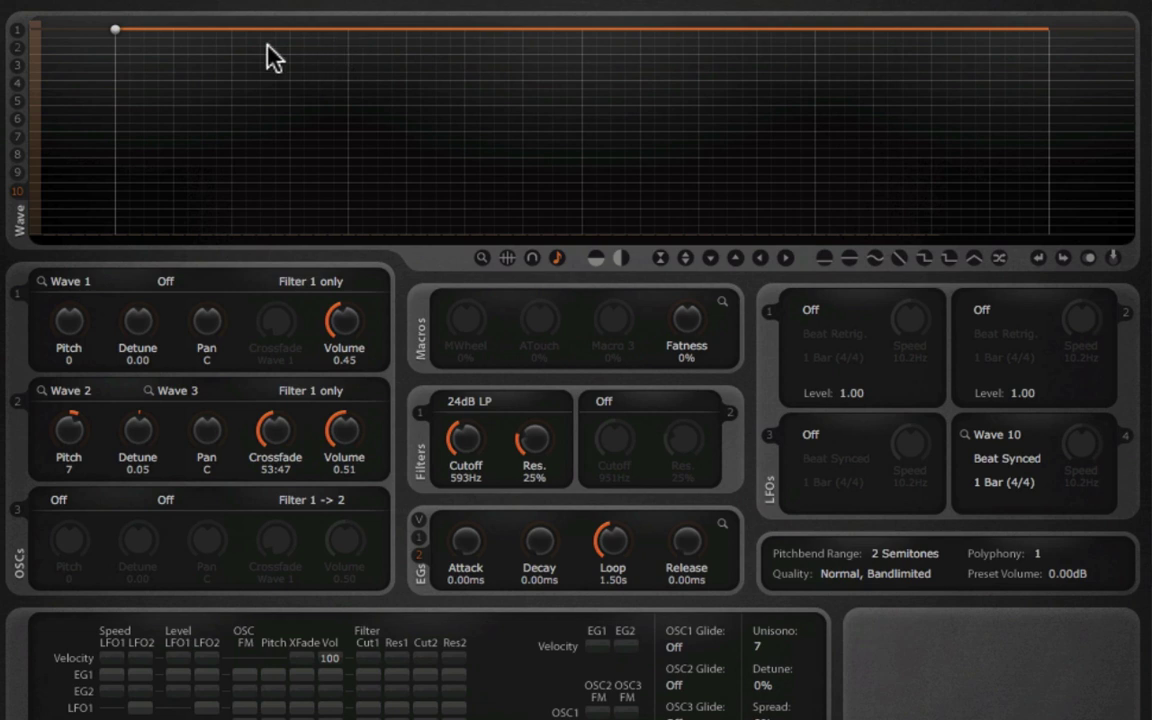
pyautogui.click(349, 29)
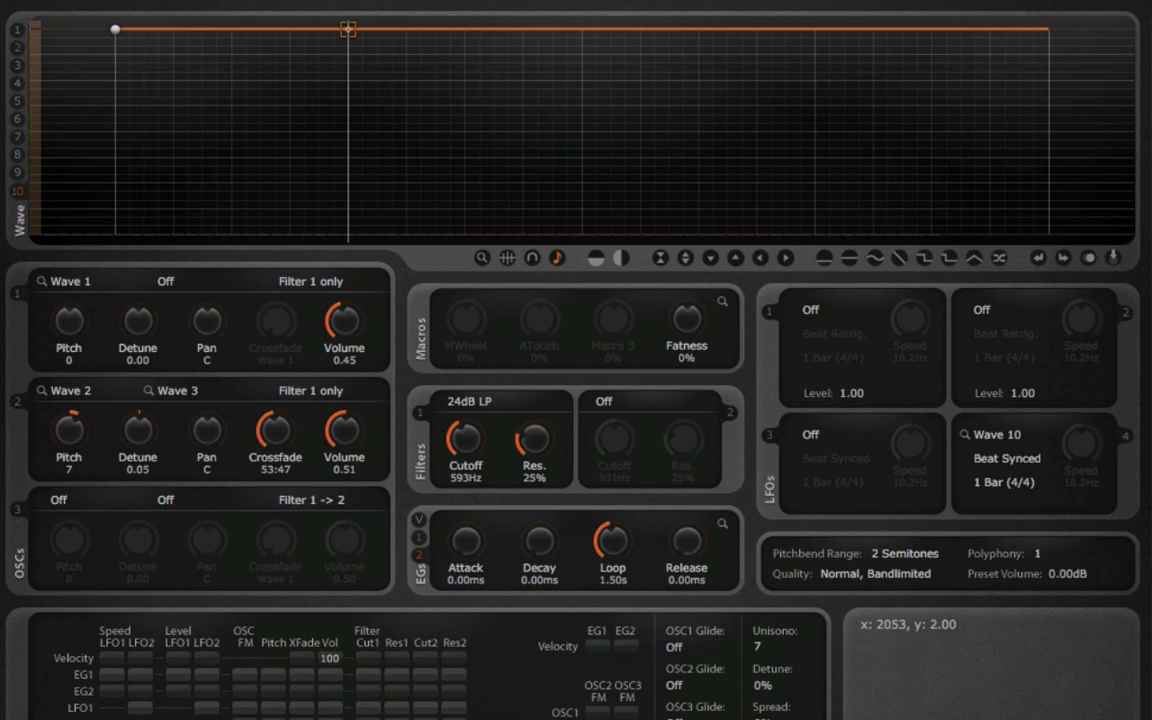
pyautogui.moveTo(373, 29); pyautogui.dragTo(382, 230)
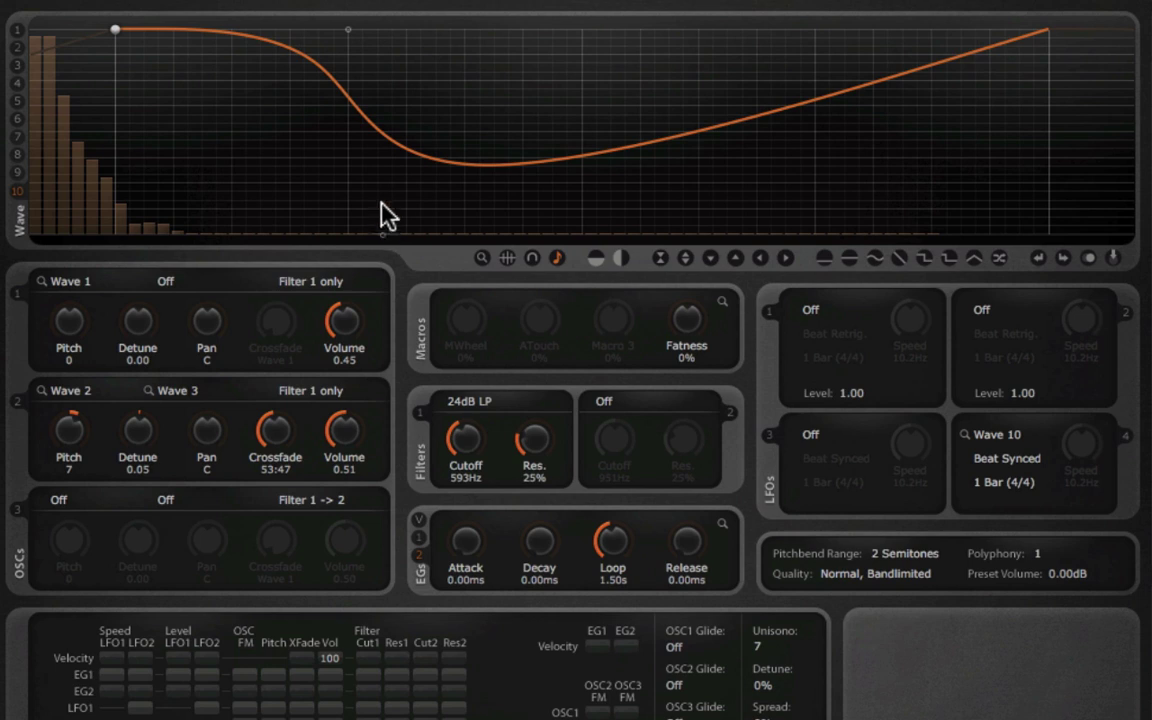
pyautogui.click(348, 32)
pyautogui.click(347, 30)
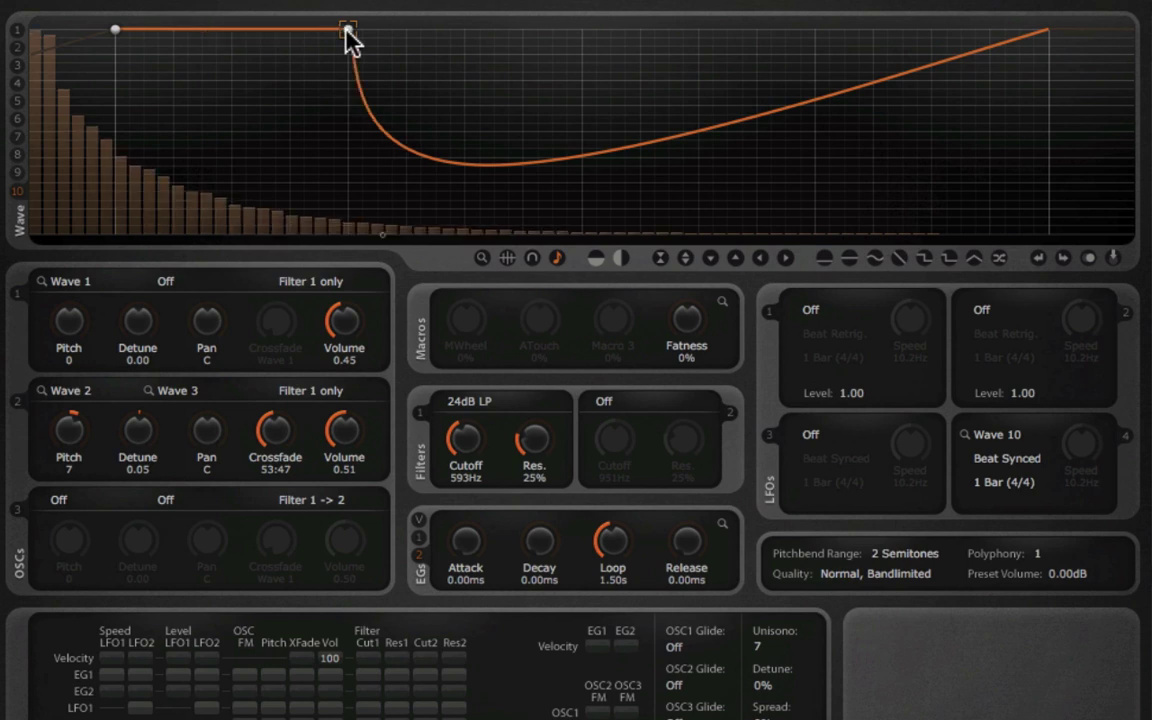
pyautogui.moveTo(406, 150); pyautogui.dragTo(348, 233)
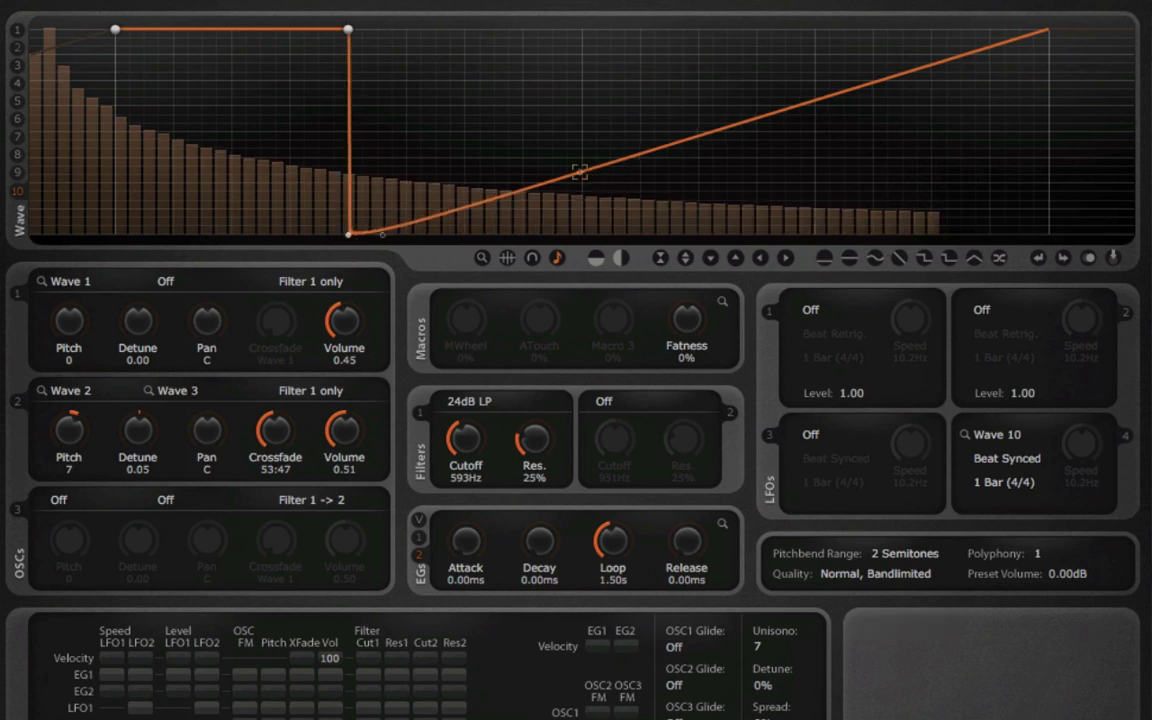
pyautogui.moveTo(578, 172); pyautogui.dragTo(585, 233)
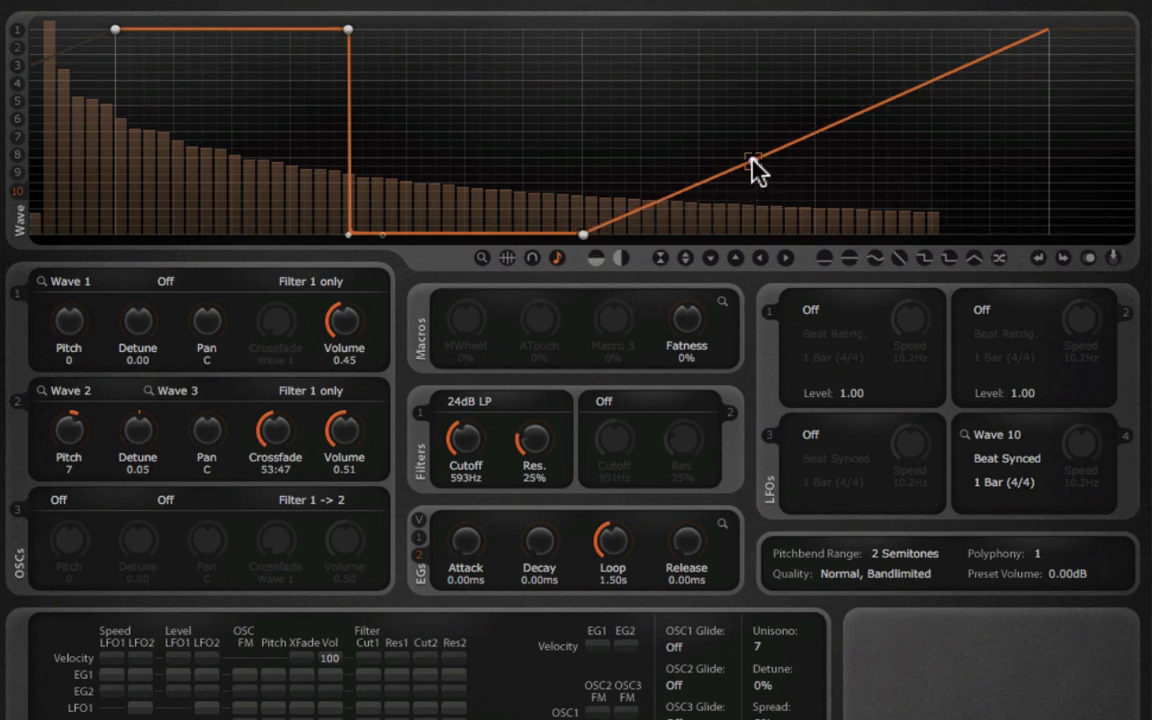
# - Add a second high flat step, then a lower mid-level step sloping down to the end
pyautogui.moveTo(747, 152); pyautogui.dragTo(584, 29)
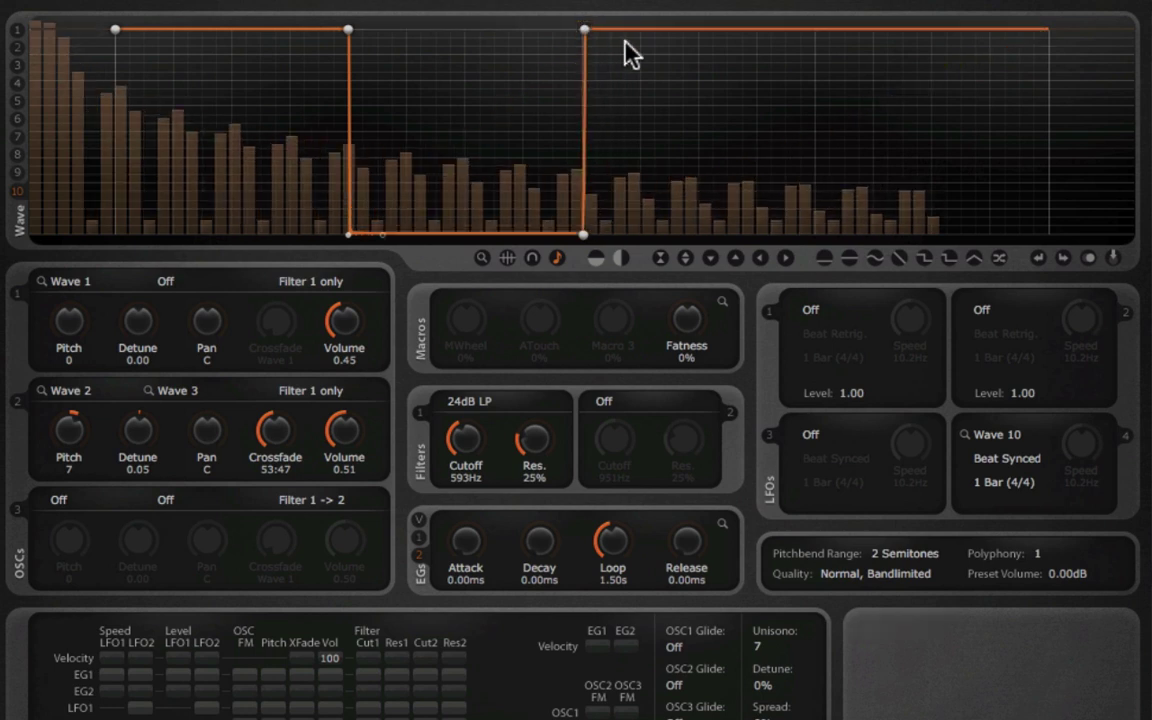
pyautogui.click(812, 29)
pyautogui.moveTo(867, 33); pyautogui.dragTo(814, 56)
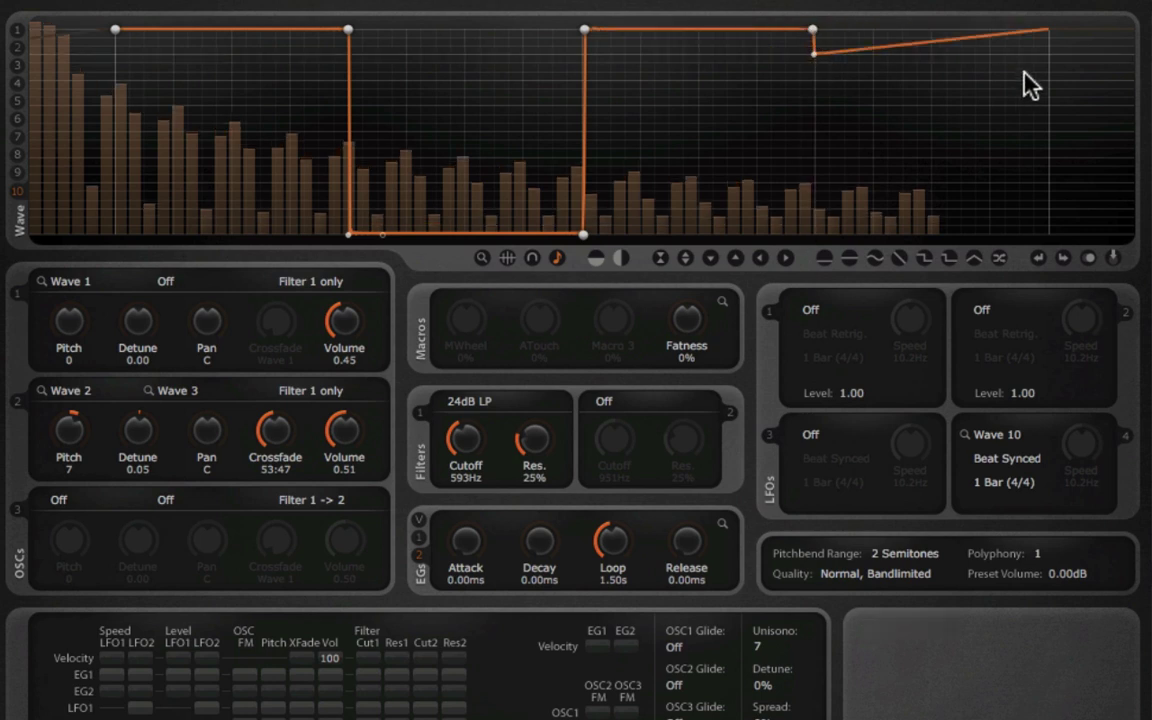
pyautogui.moveTo(1045, 30); pyautogui.dragTo(1044, 117)
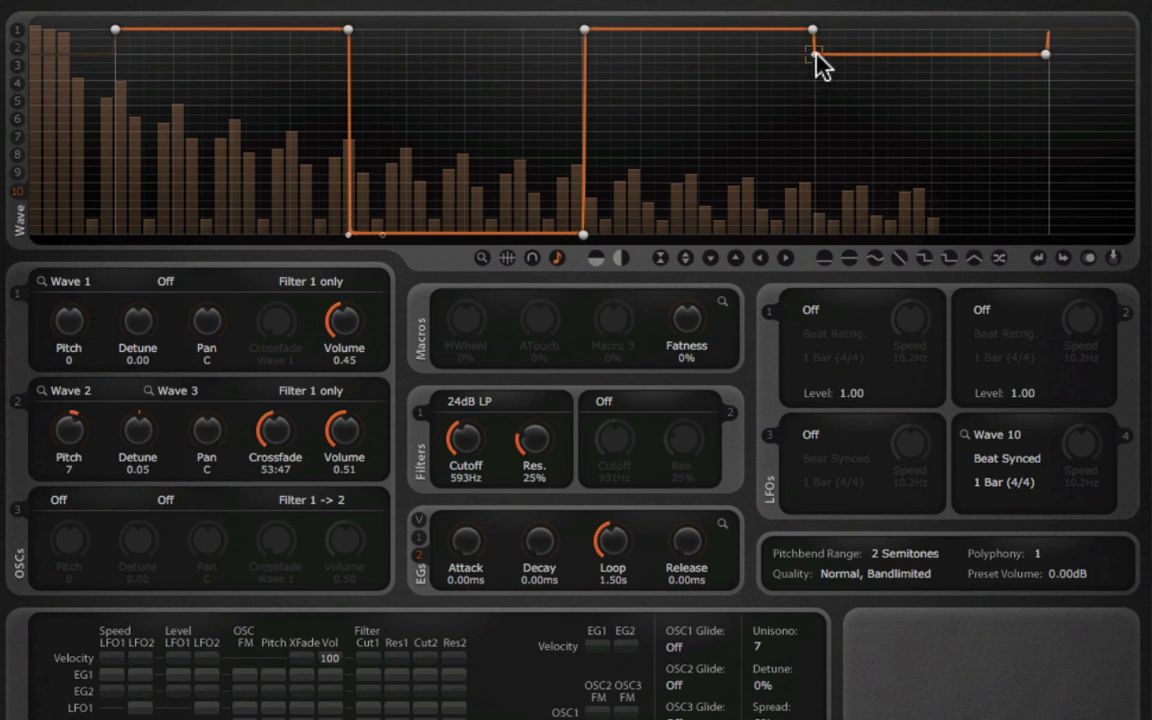
pyautogui.moveTo(818, 57); pyautogui.dragTo(814, 63)
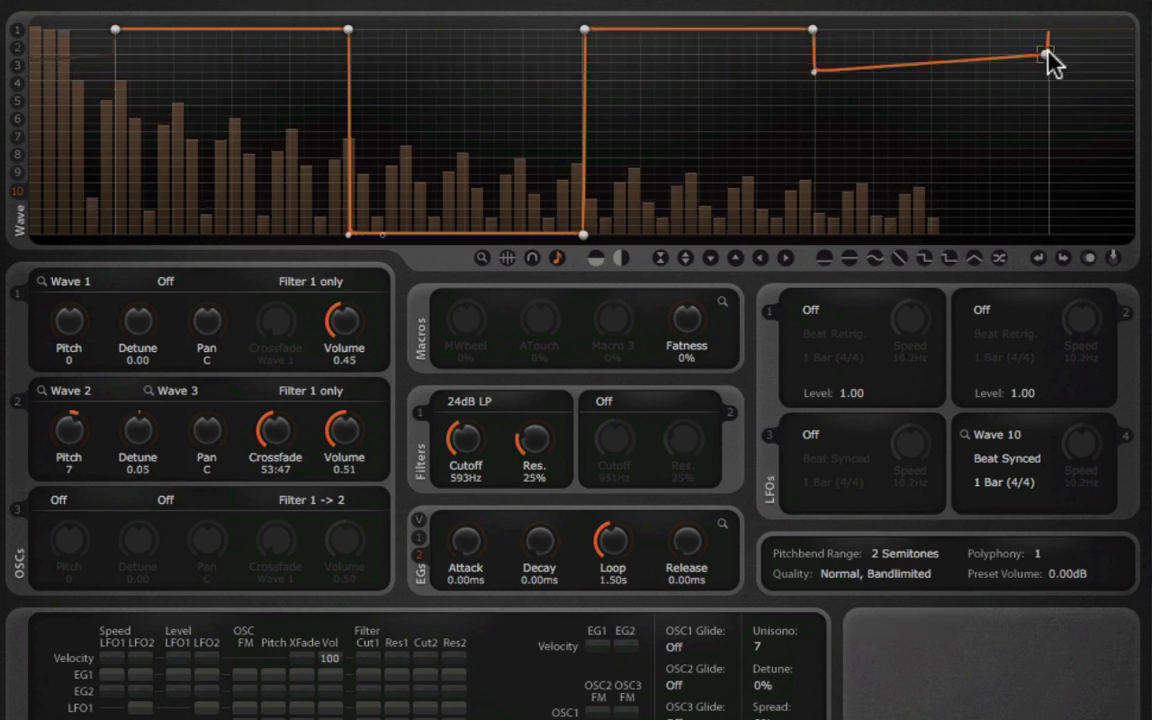
pyautogui.moveTo(1046, 56); pyautogui.dragTo(1045, 72)
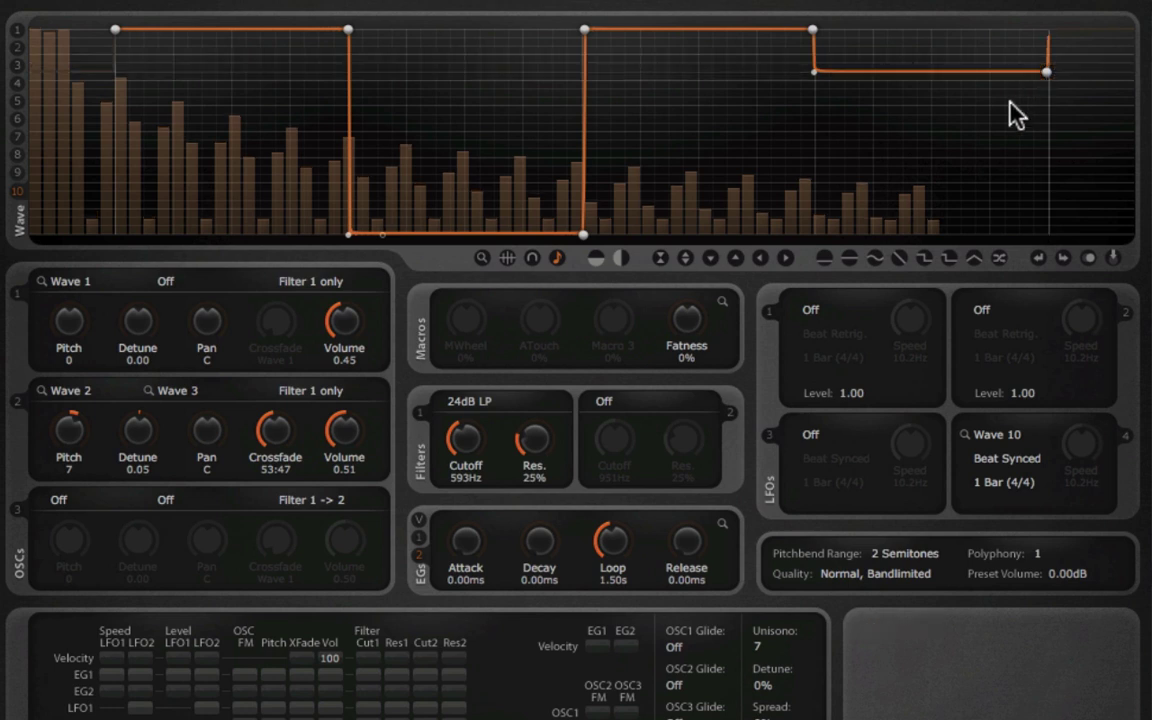
pyautogui.moveTo(814, 70); pyautogui.dragTo(813, 80)
pyautogui.moveTo(1047, 72); pyautogui.dragTo(1047, 130)
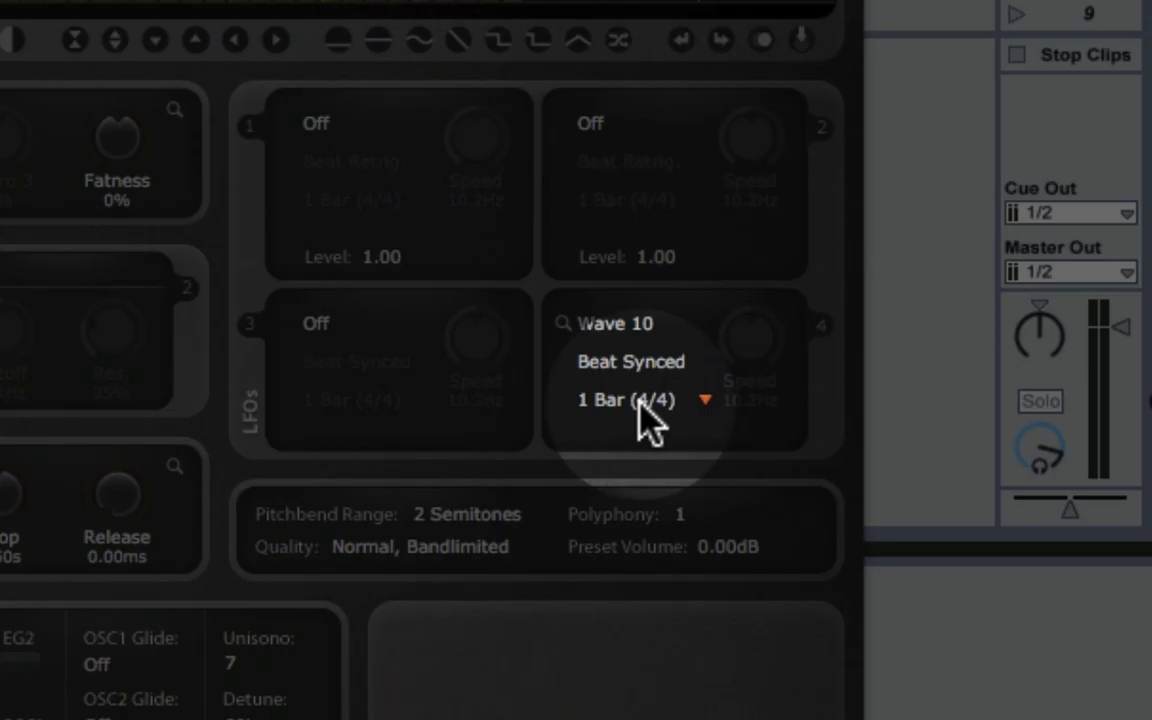
# - Change LFO 4's beat-synced rate from 1 Bar (4/4) to 1/2
pyautogui.click(1018, 483)
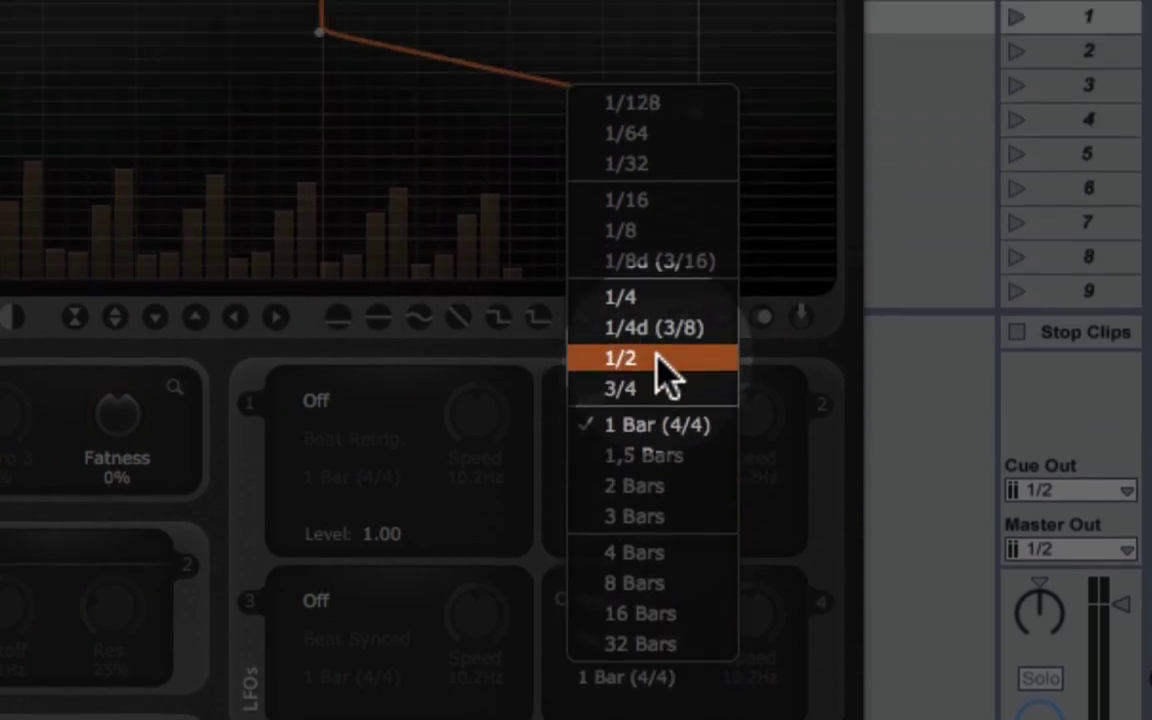
pyautogui.click(639, 81)
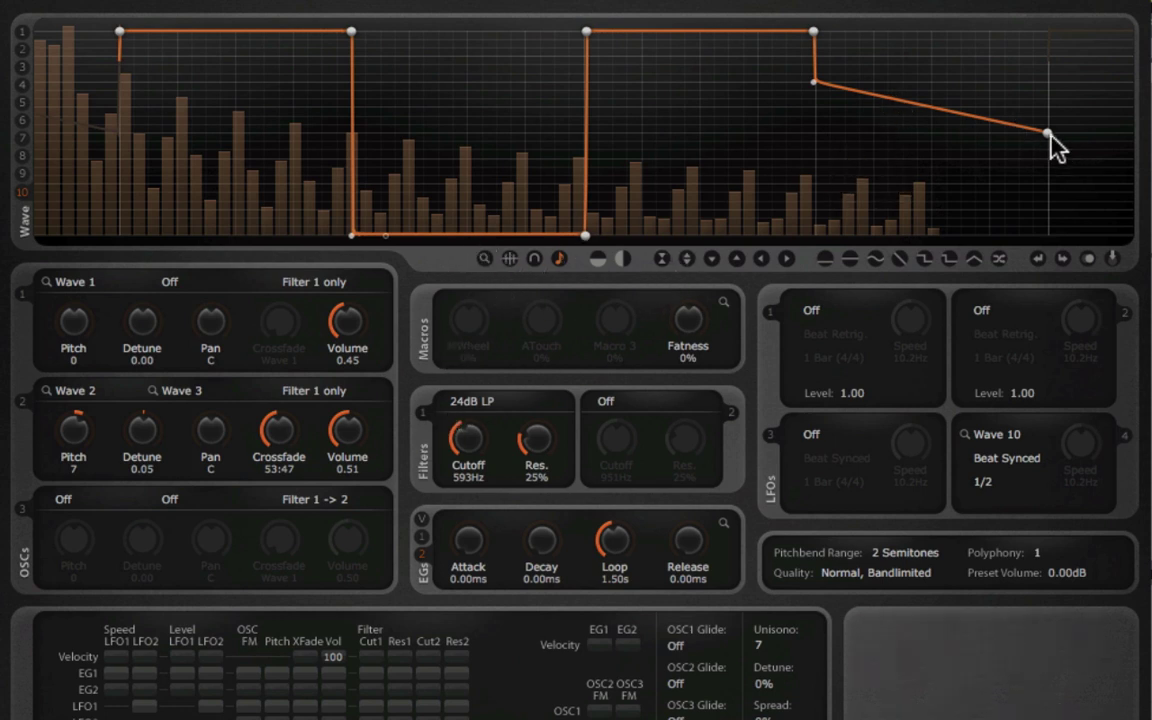
# - Pull Wave 10's last node down to the baseline so its final slope reaches the bottom
pyautogui.moveTo(1047, 132); pyautogui.dragTo(989, 236)
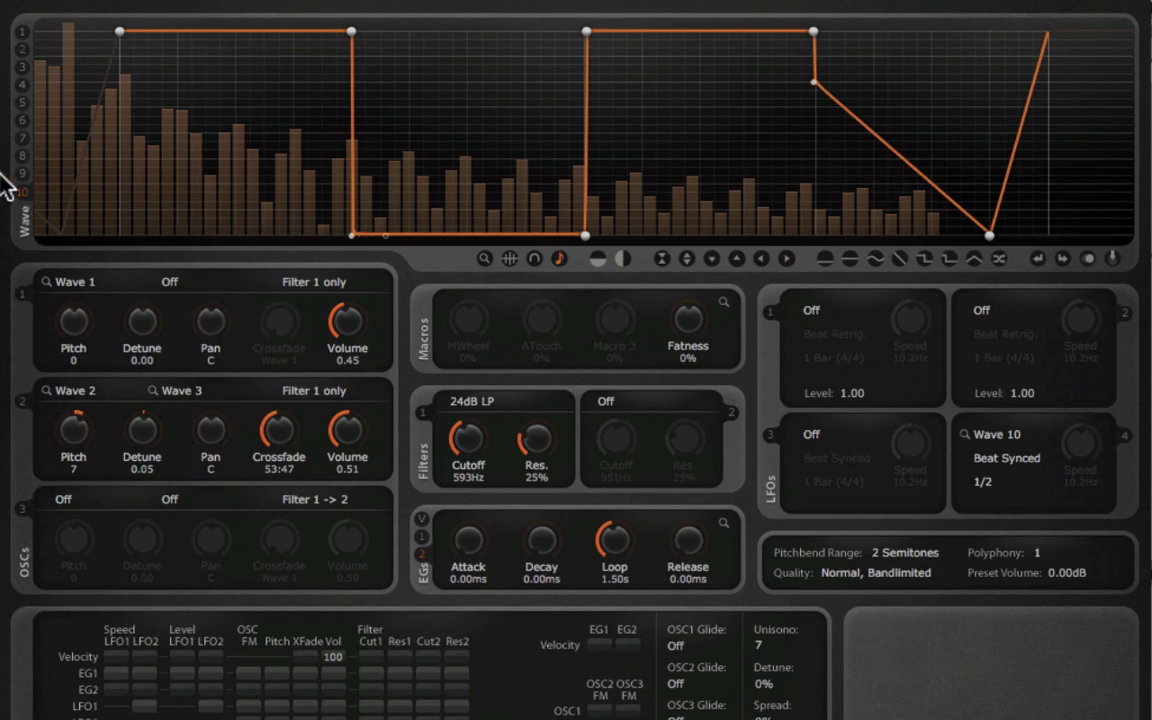
# - Assign Wave 9 to LFO 3, load the Saw preset into it, and bend it into a concave fall
pyautogui.click(811, 436)
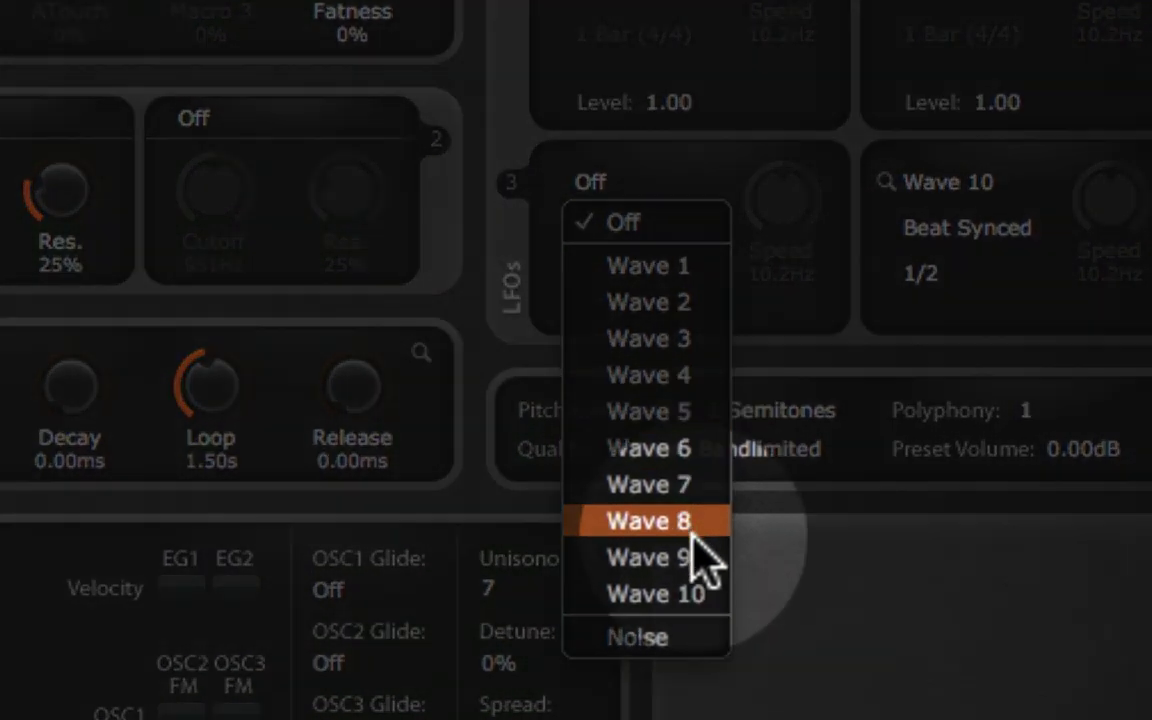
pyautogui.click(693, 556)
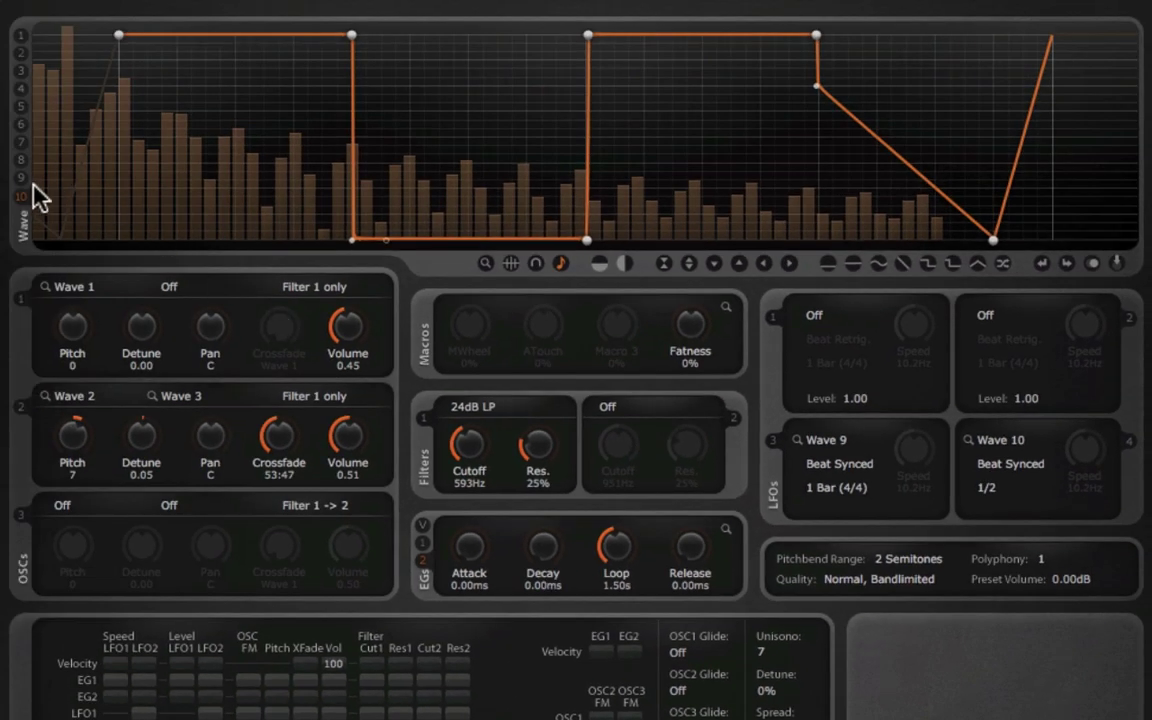
pyautogui.click(20, 177)
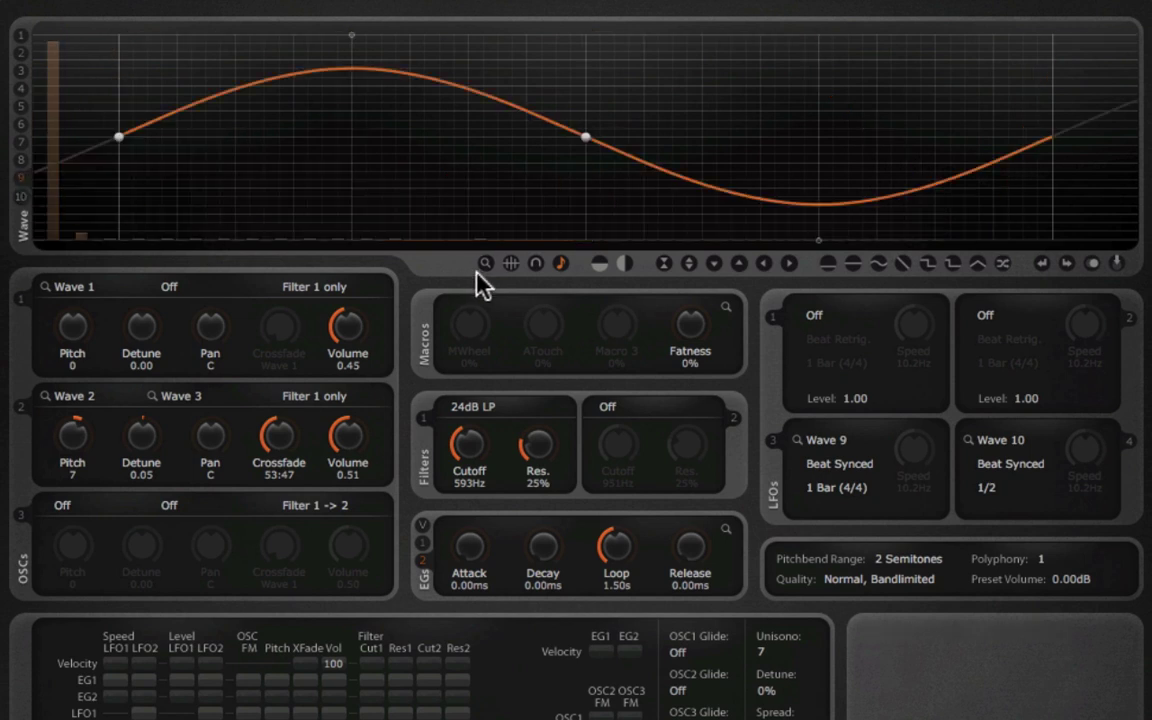
pyautogui.click(902, 264)
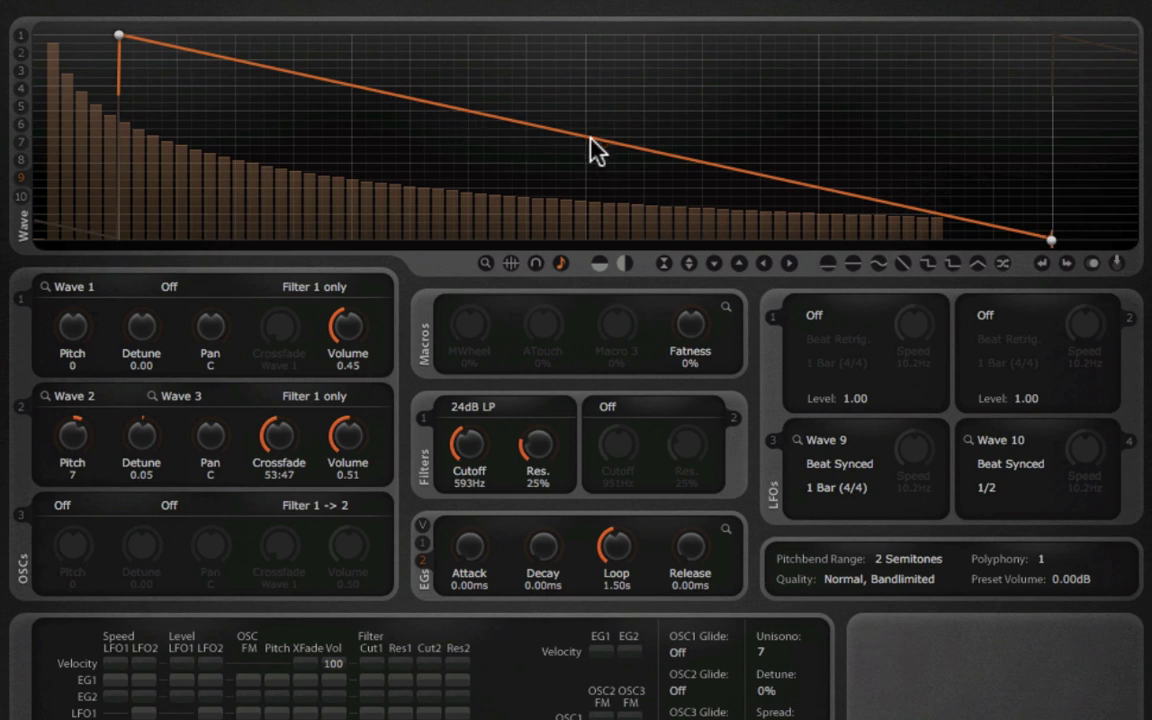
pyautogui.moveTo(591, 139); pyautogui.dragTo(326, 186)
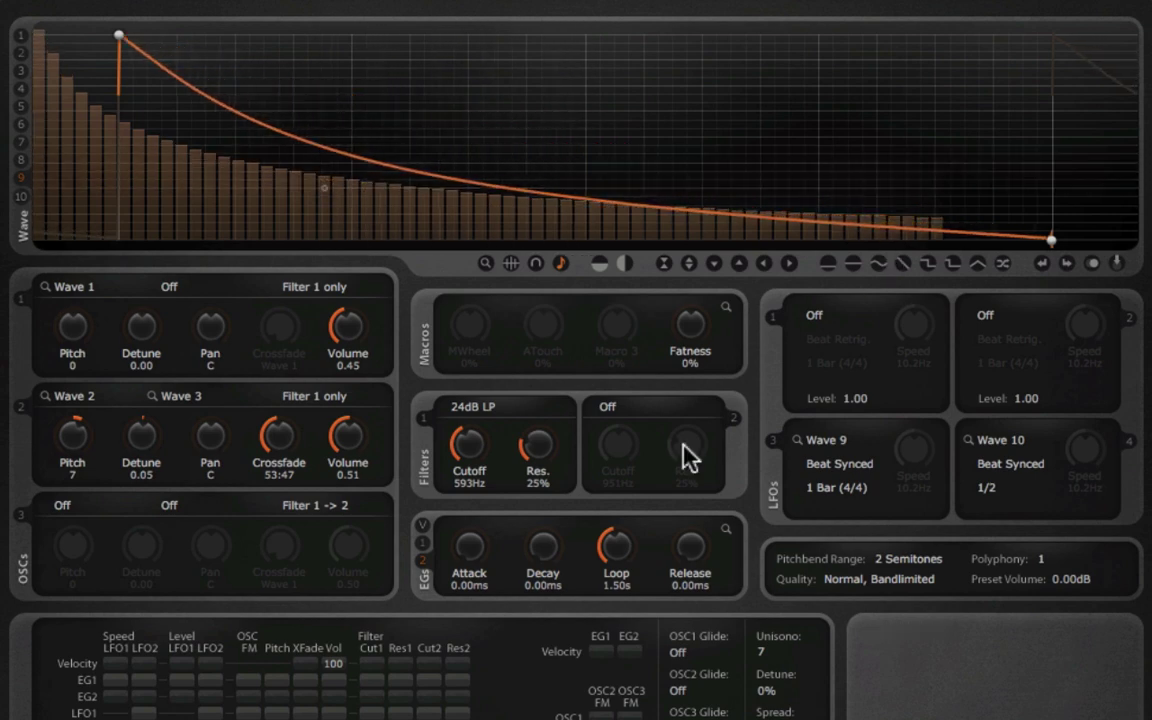
pyautogui.moveTo(307, 716)
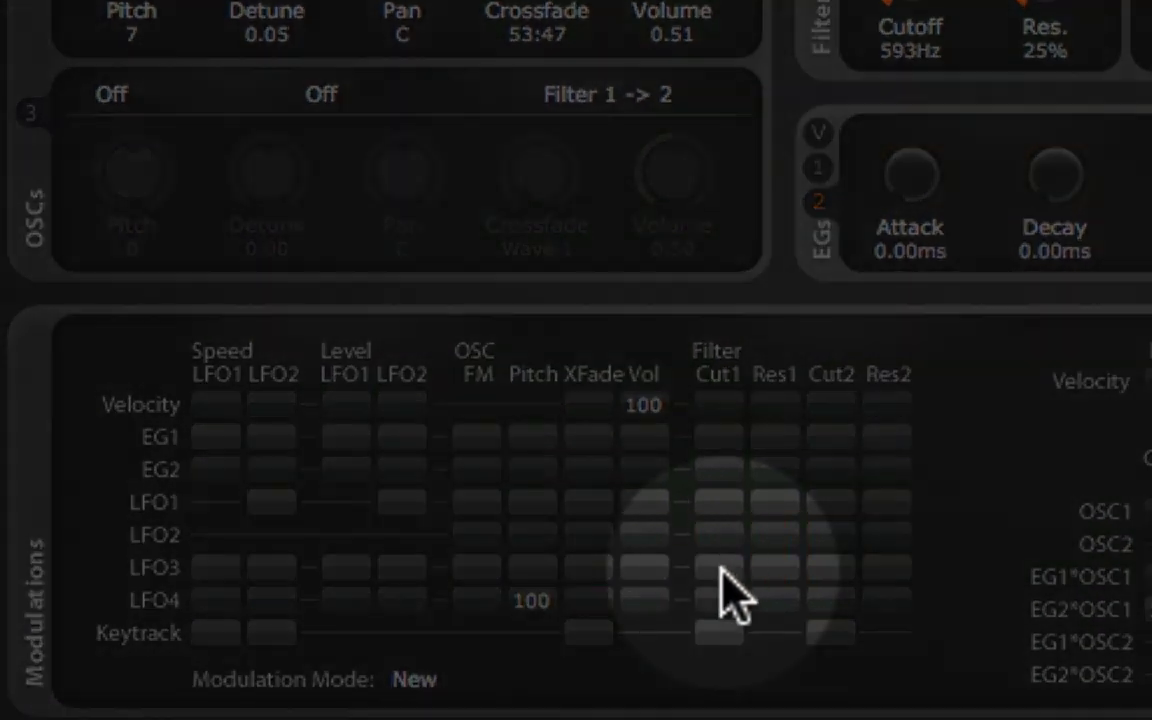
# - Route LFO 3 to Cut1 in the modulation matrix and set its beat-synced rate to 1/16
pyautogui.moveTo(722, 566); pyautogui.dragTo(722, 466)
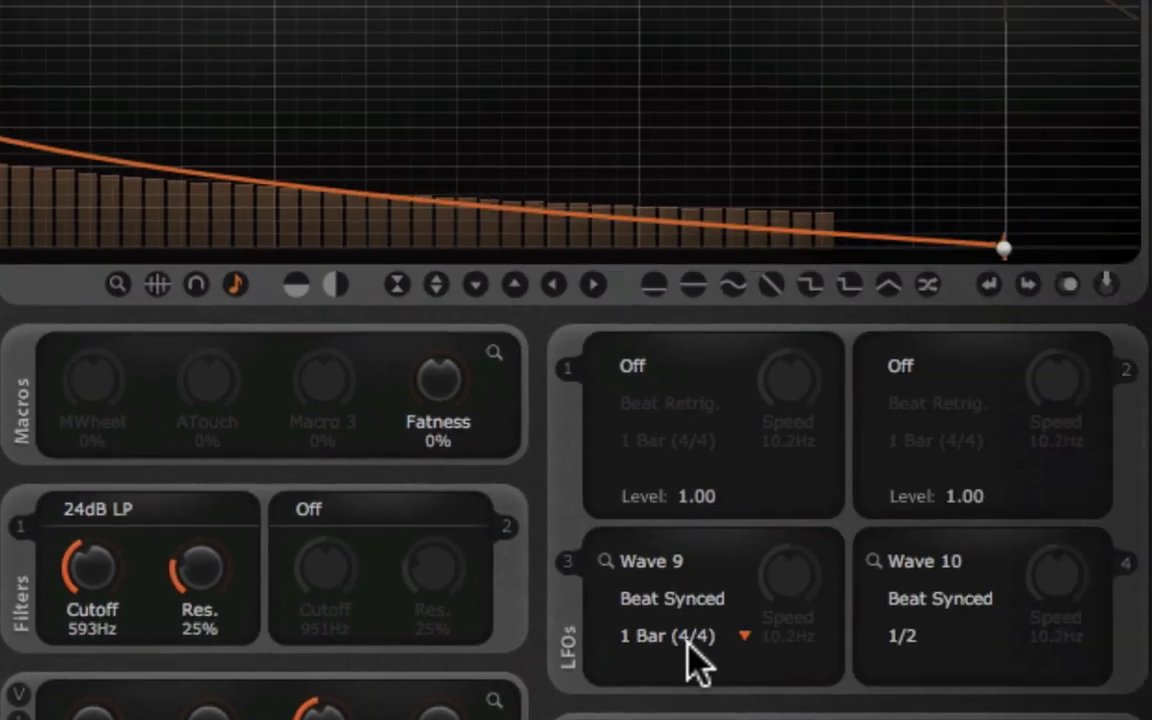
pyautogui.click(695, 638)
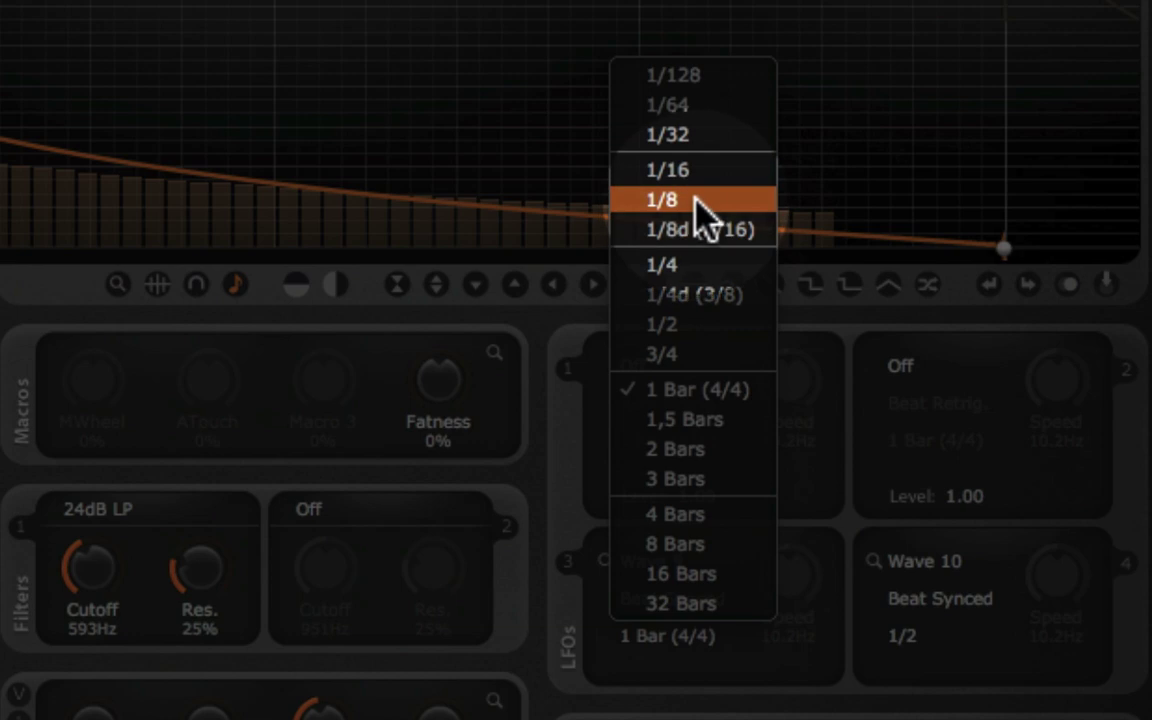
pyautogui.click(697, 172)
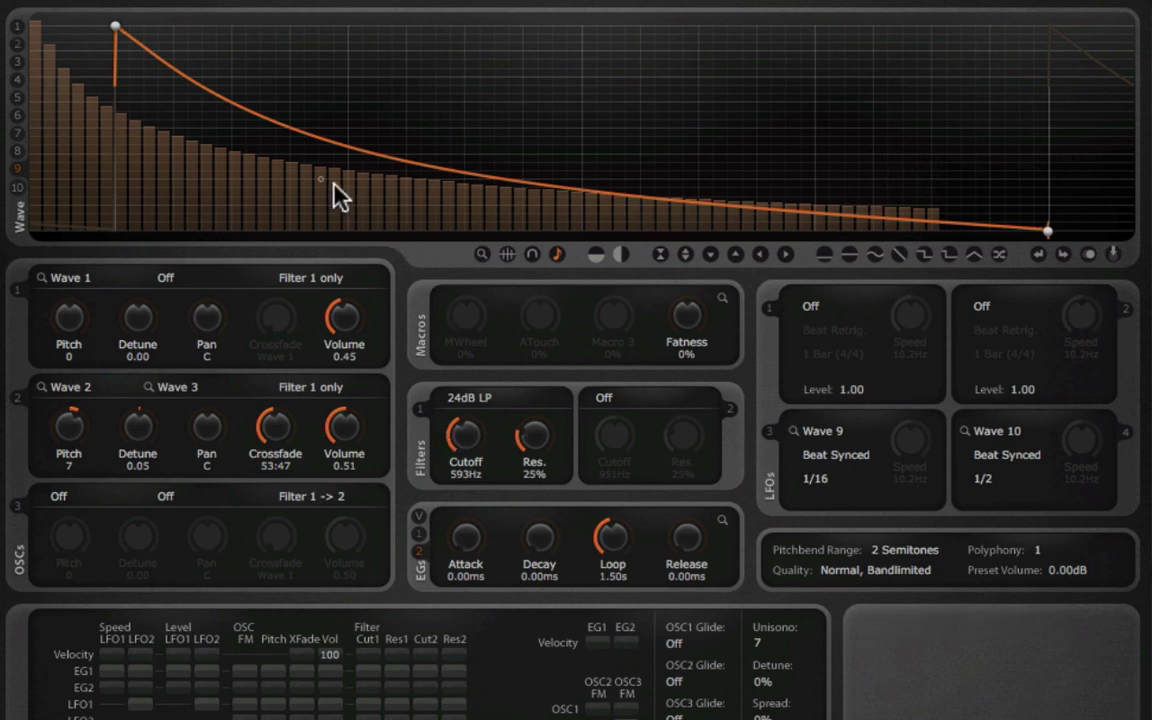
# - Flatten Wave 9's curve, set Filter 1 cutoff to 339Hz, and reduce LFO 3's Cut1 amount to 50
pyautogui.moveTo(320, 180); pyautogui.dragTo(779, 204)
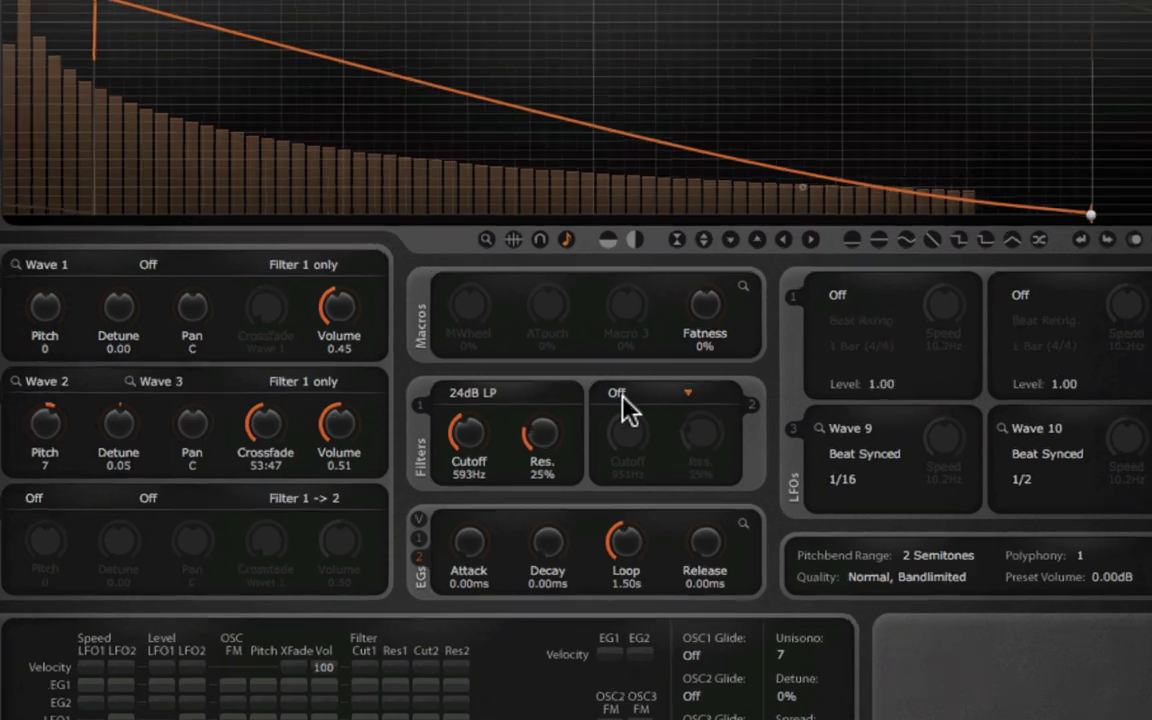
pyautogui.moveTo(471, 446)
pyautogui.mouseDown()
pyautogui.moveTo(471, 388)
pyautogui.moveTo(471, 436)
pyautogui.mouseUp()
pyautogui.click(735, 471)
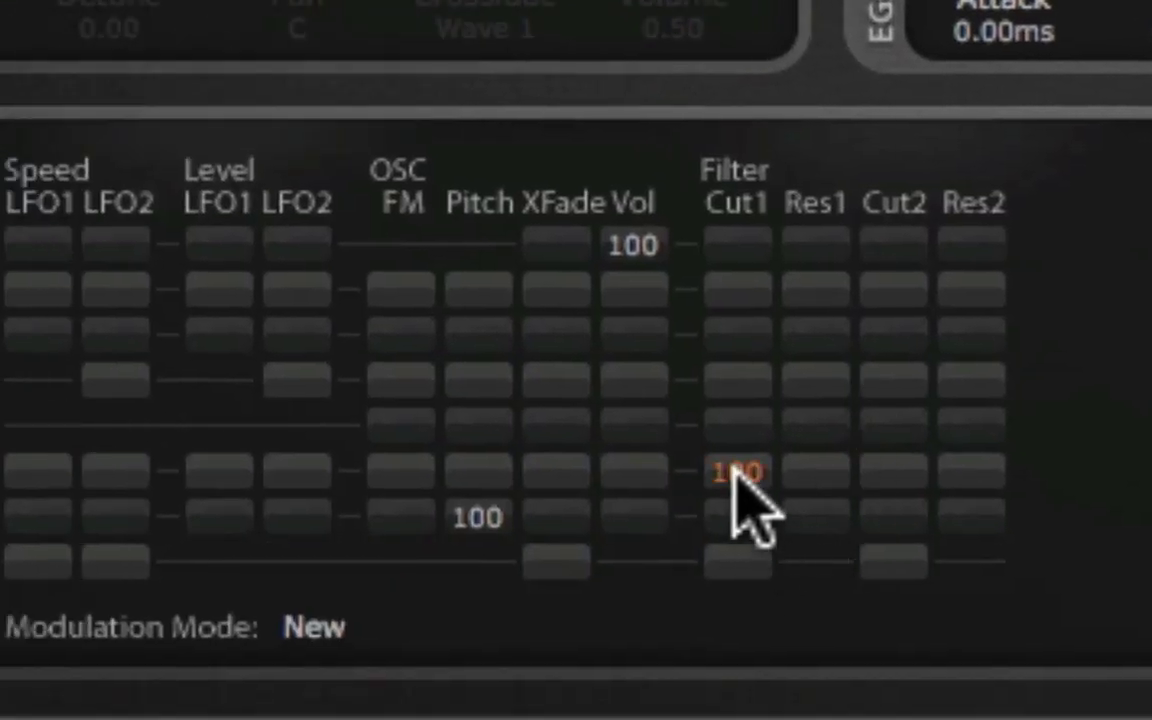
pyautogui.moveTo(735, 472); pyautogui.dragTo(735, 545)
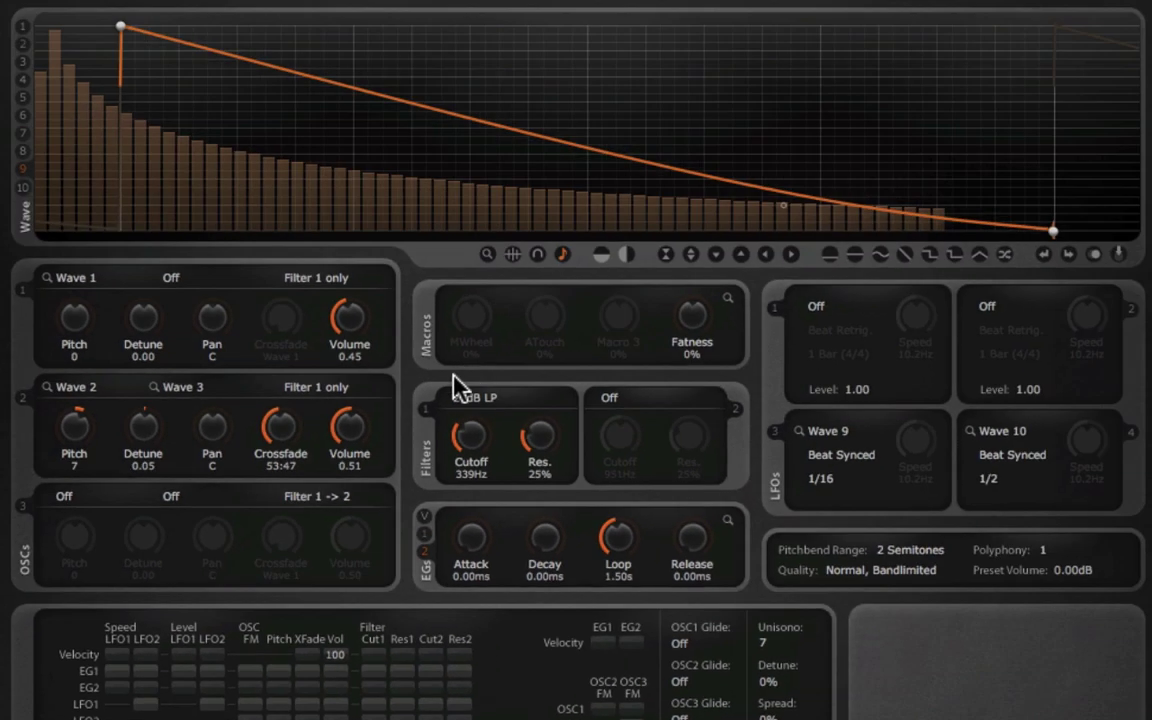